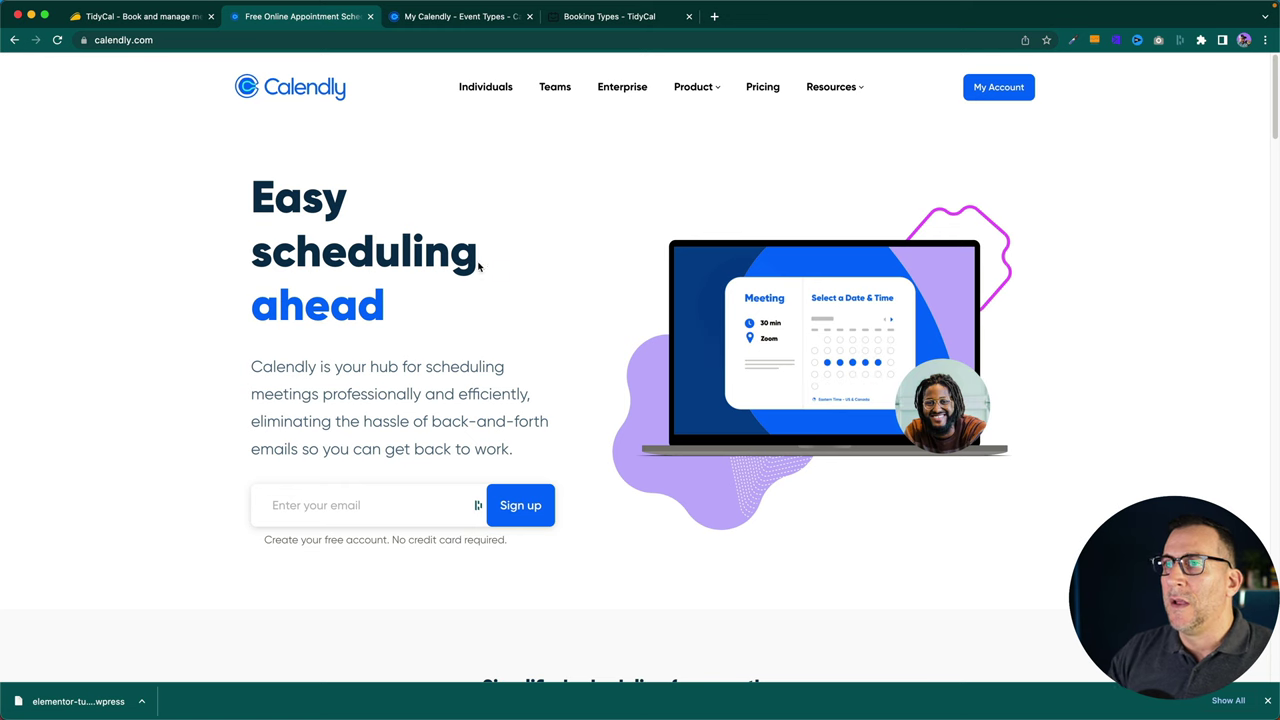
Step: View the TidyCal deal on AppSumo, and examine Calendly's pricing page, highlighting the Basic plan's price
left_click(165, 18)
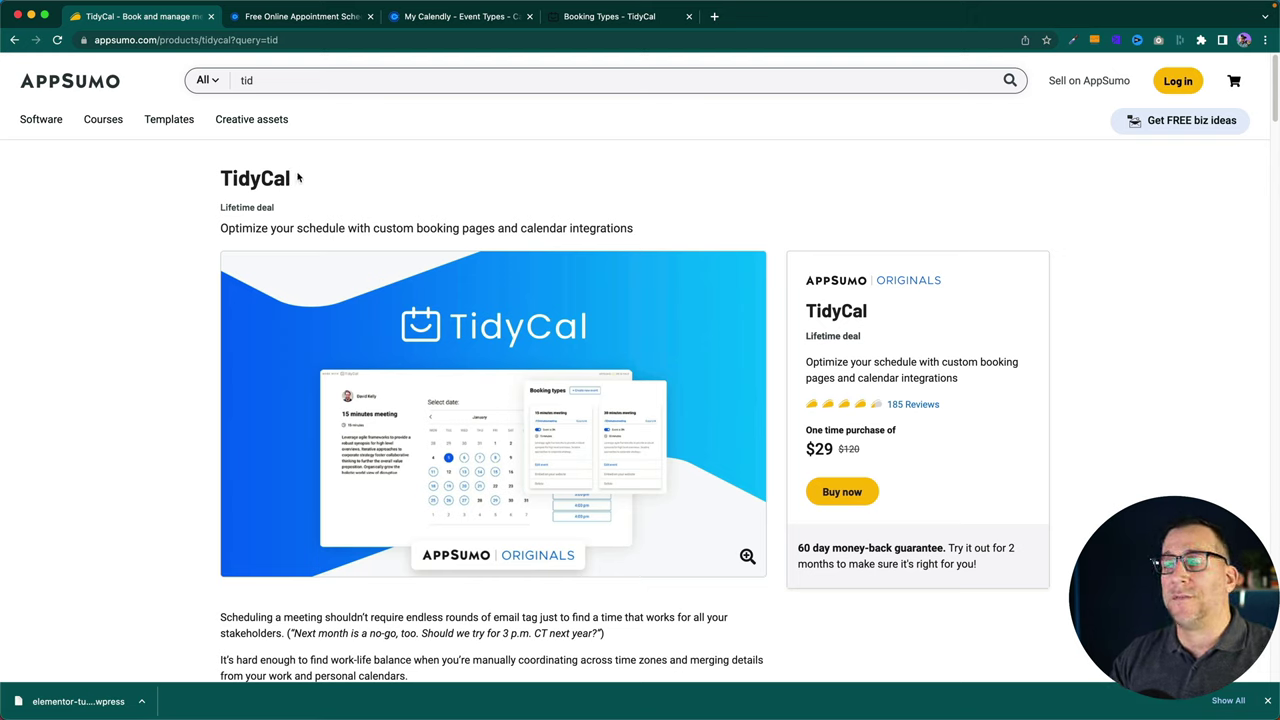
left_click(300, 18)
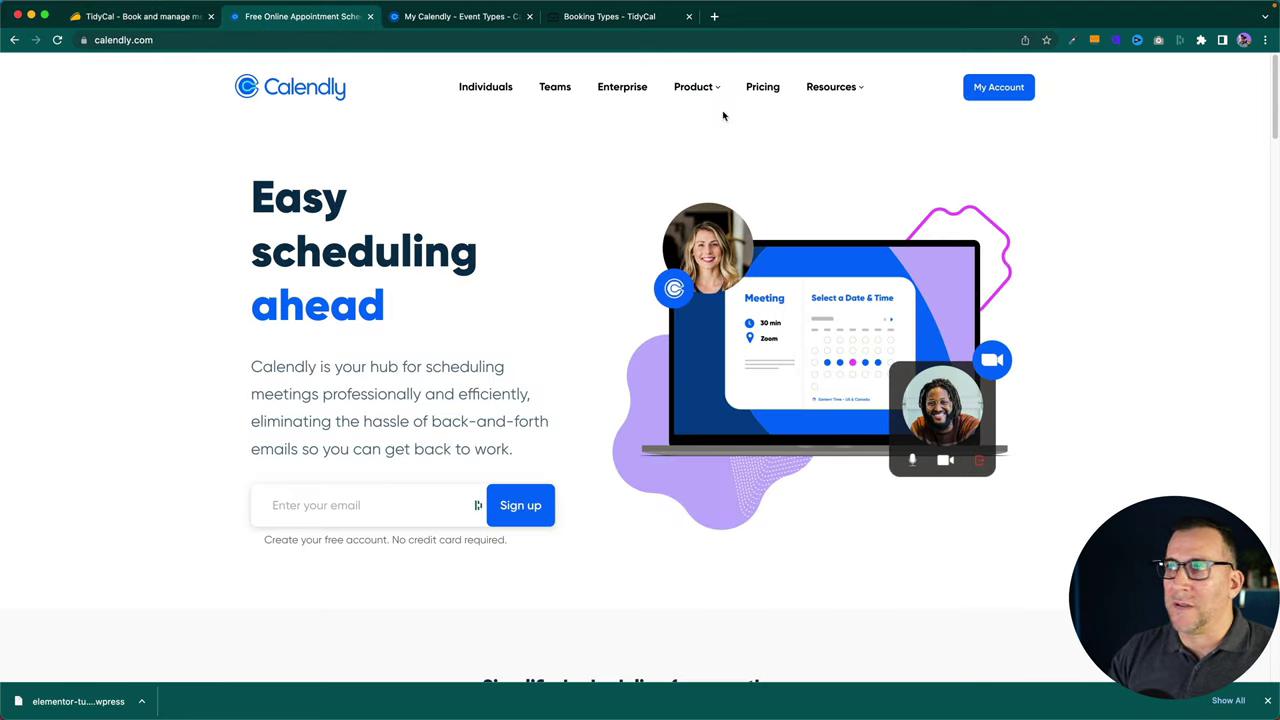
left_click(764, 89)
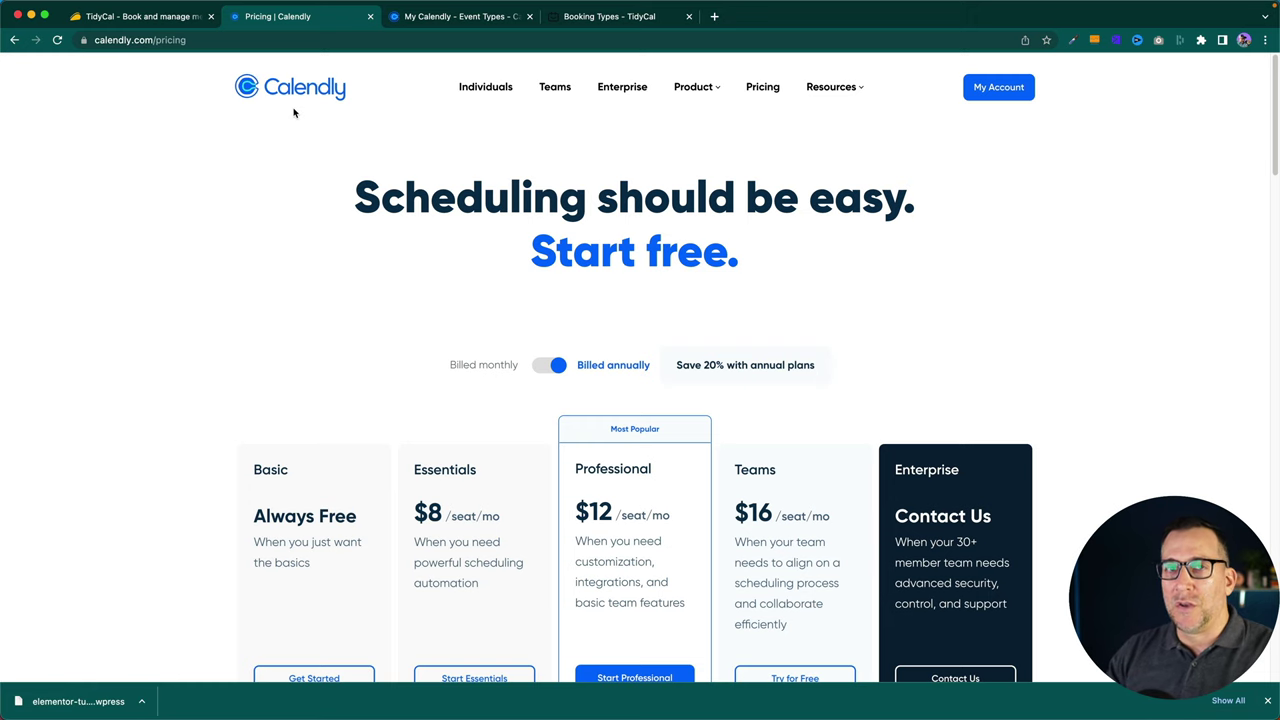
scroll(267, 428, "down", 2)
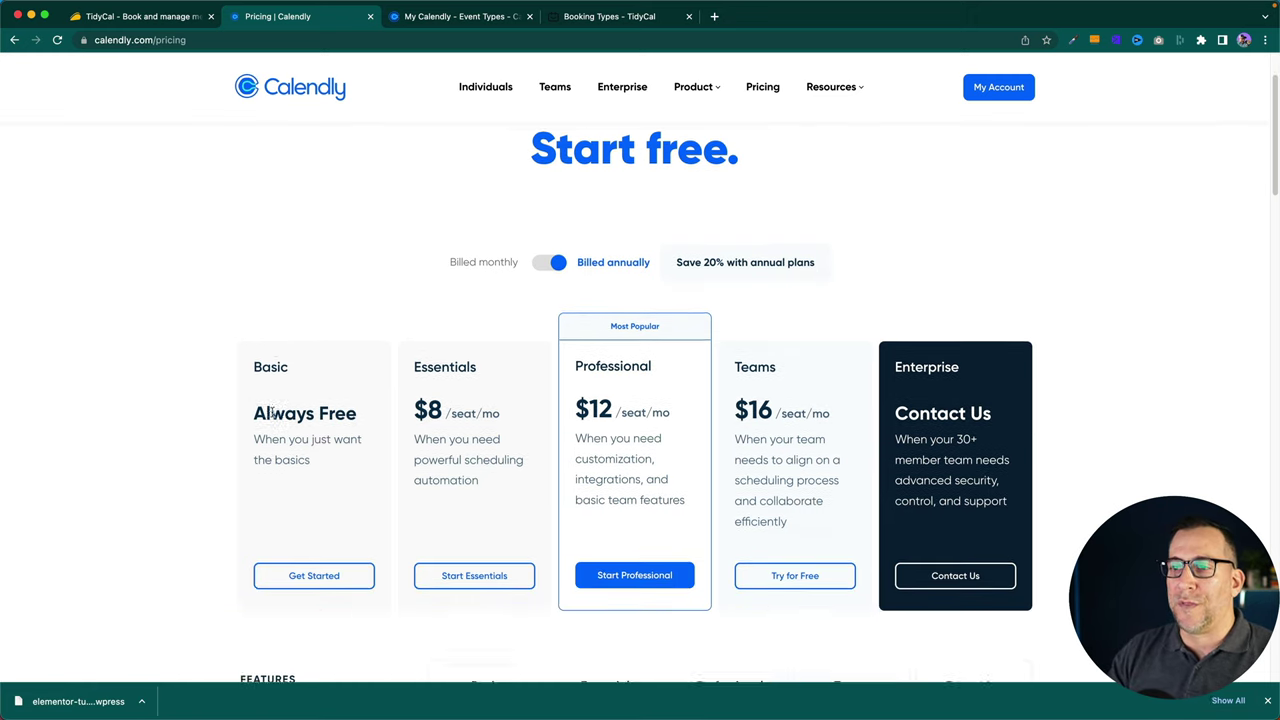
left_click_drag(257, 408, 352, 408)
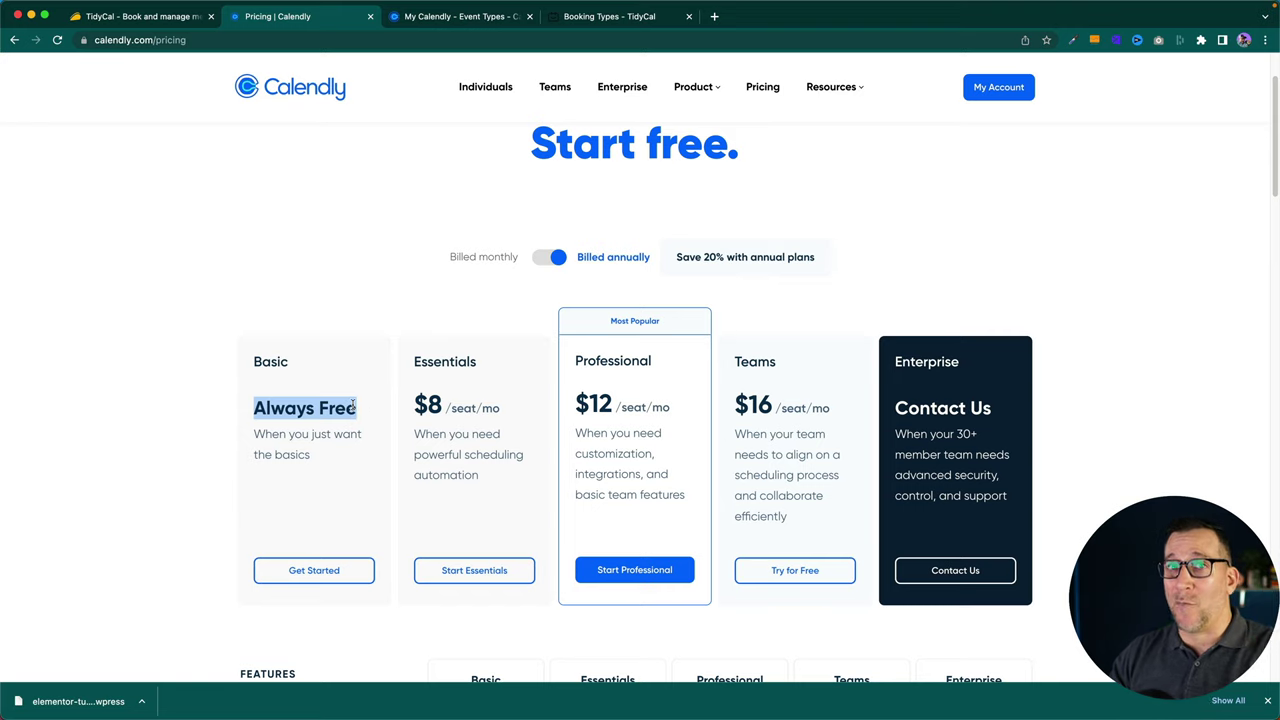
Step: Look through the booking types in the TidyCal dashboard and highlight TidyCal's one-time purchase price on its AppSumo page
left_click(605, 17)
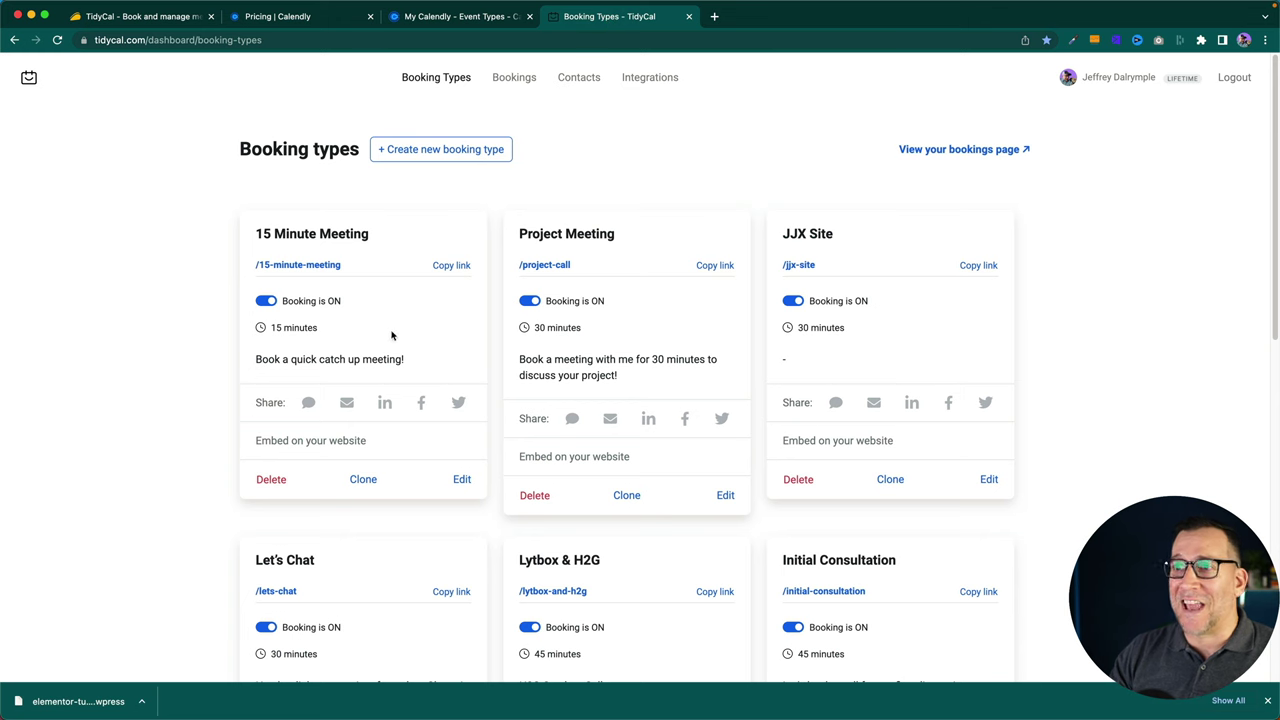
scroll(391, 350, "down", 5)
scroll(391, 354, "up", 4)
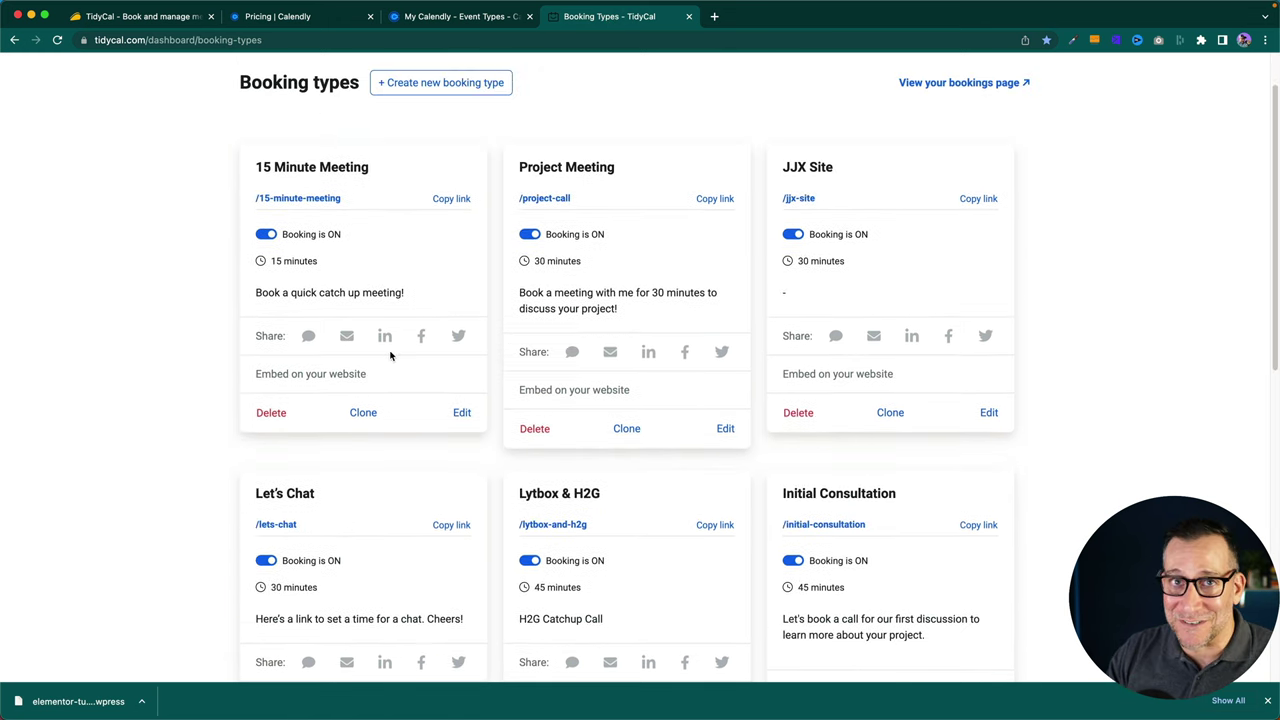
scroll(390, 355, "up", 2)
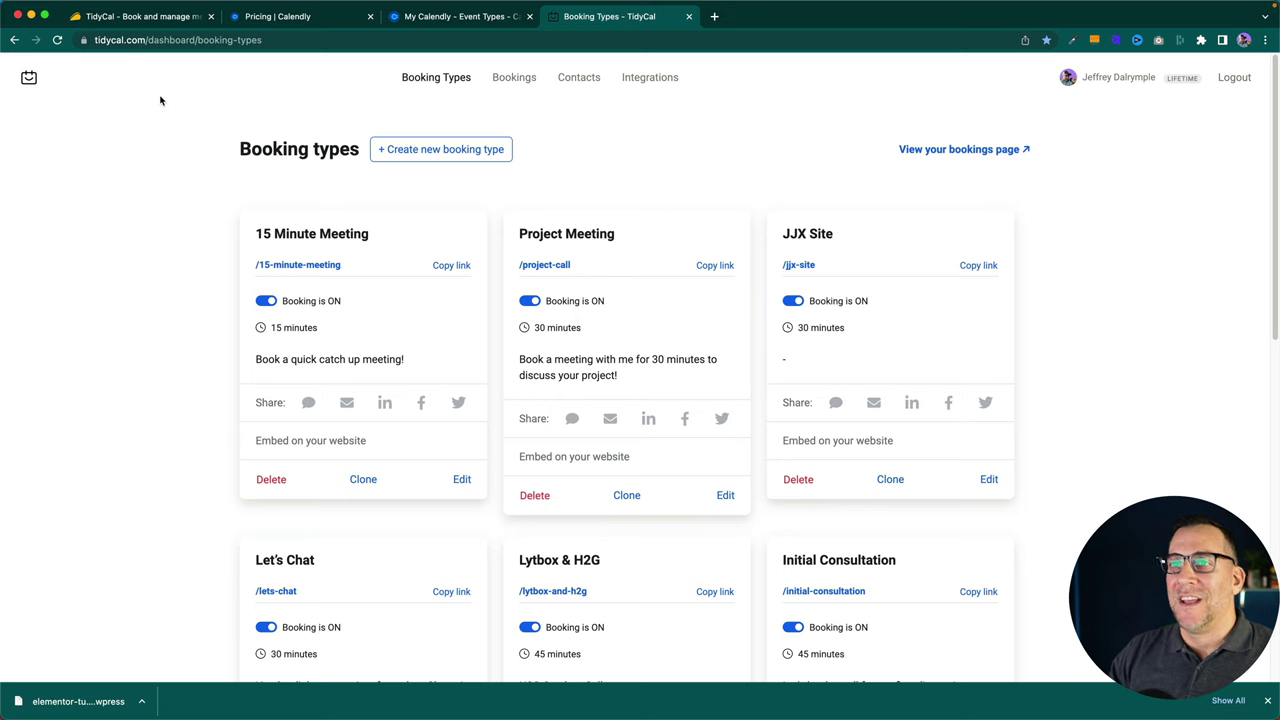
left_click(149, 20)
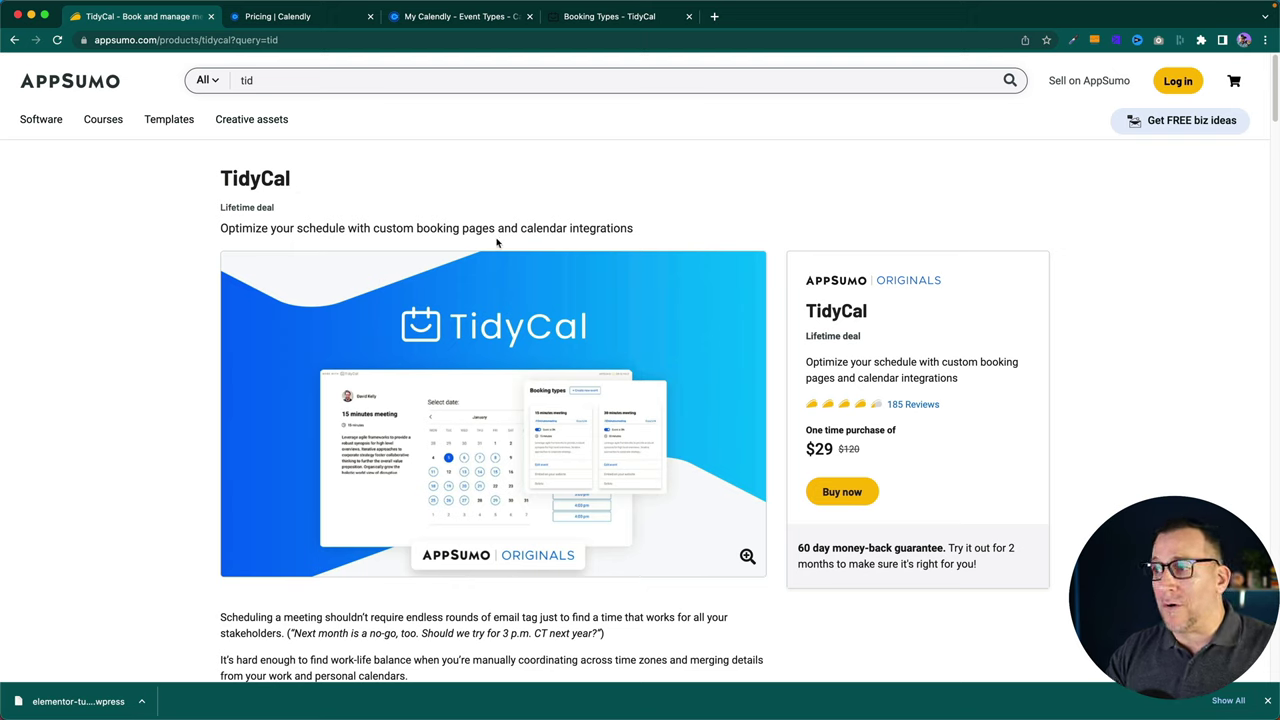
left_click_drag(808, 449, 833, 447)
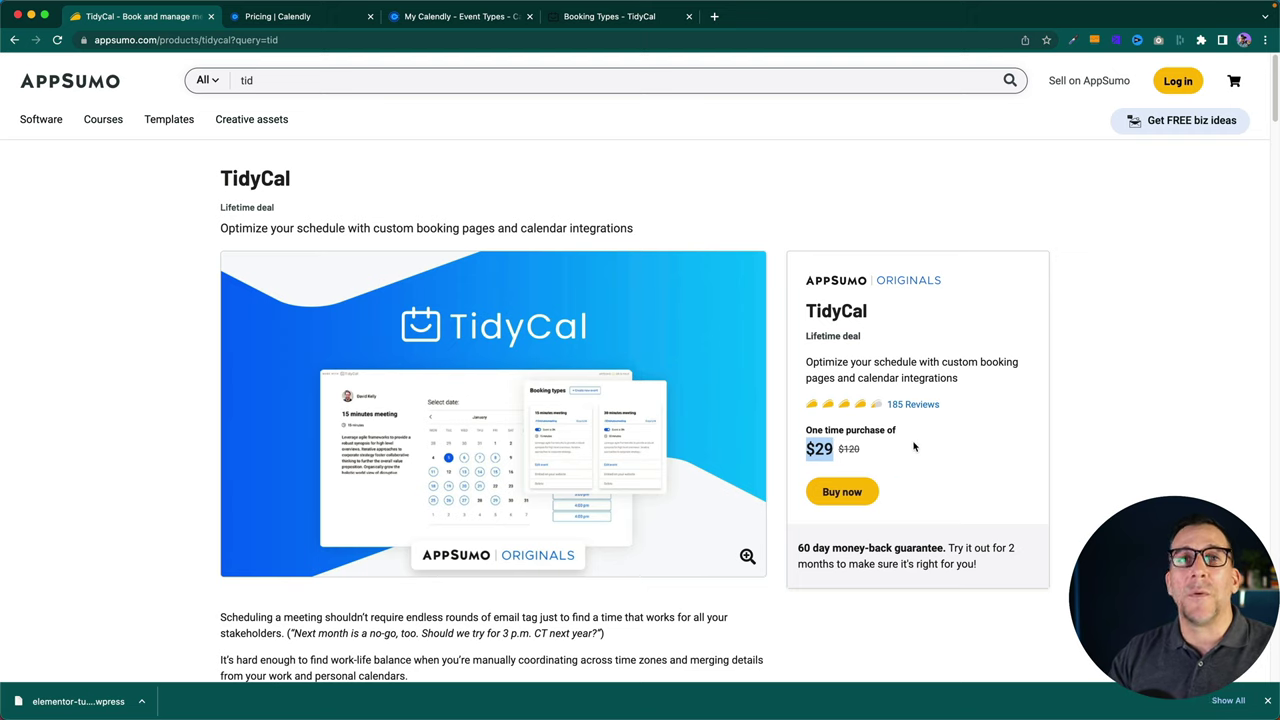
Step: Open Calendly's Initial Consultation event for editing, review when people can book it, and return to the event types list
key("super+3")
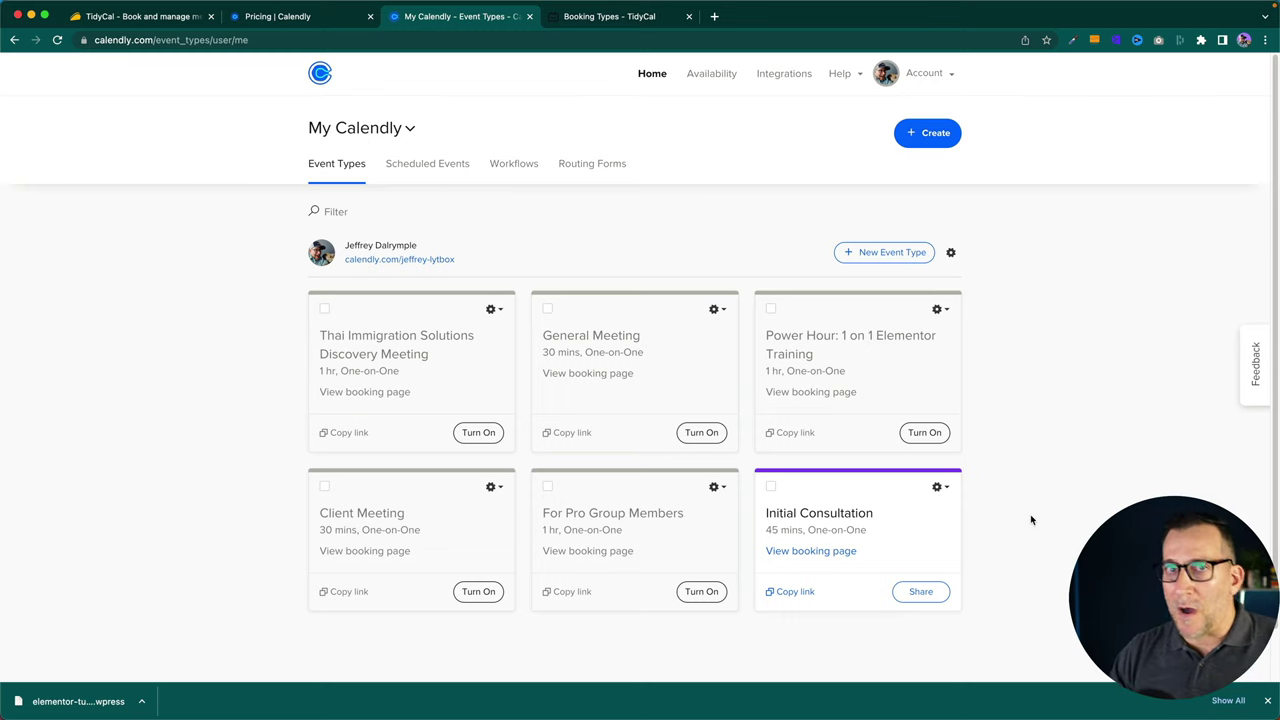
left_click(940, 487)
left_click(886, 529)
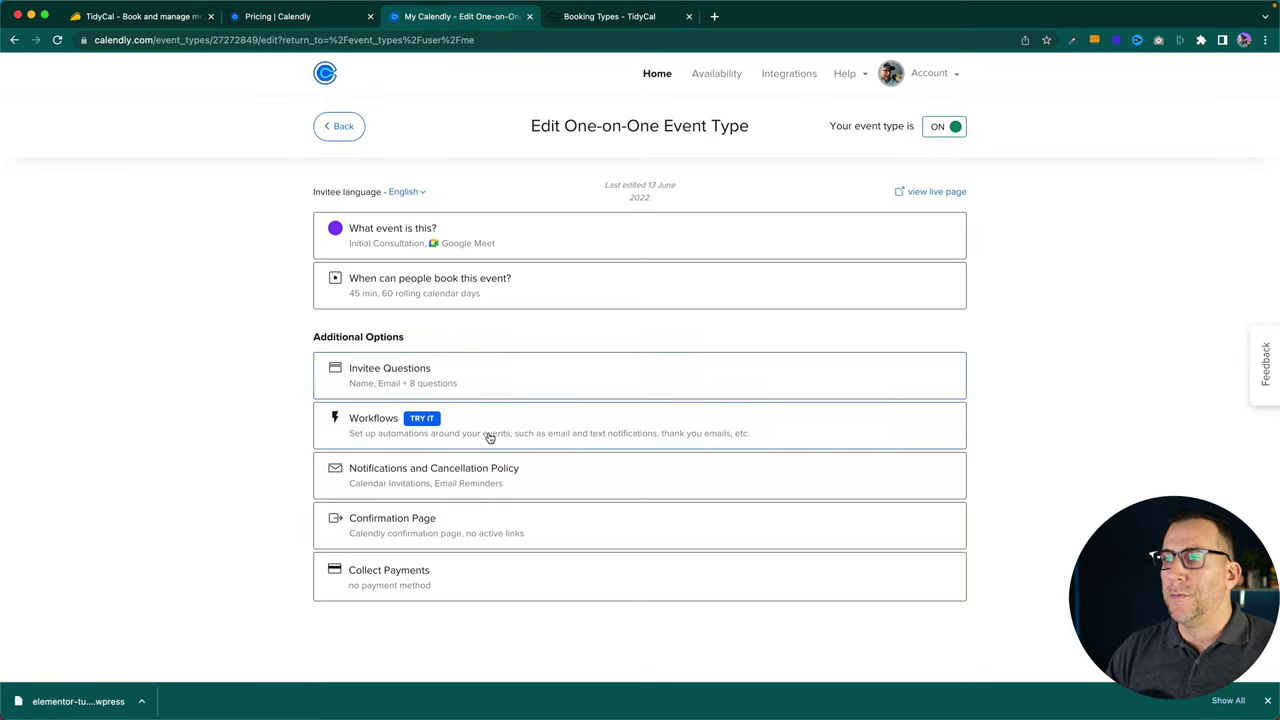
left_click(466, 300)
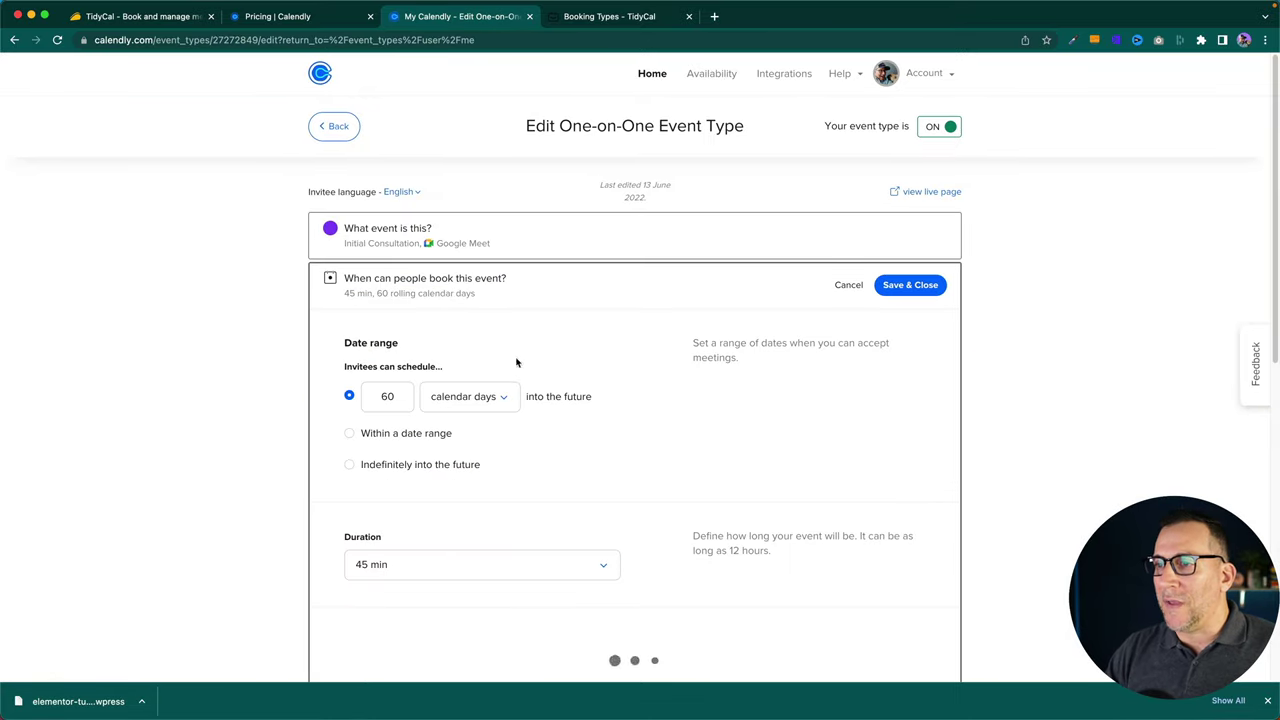
scroll(560, 430, "down", 6)
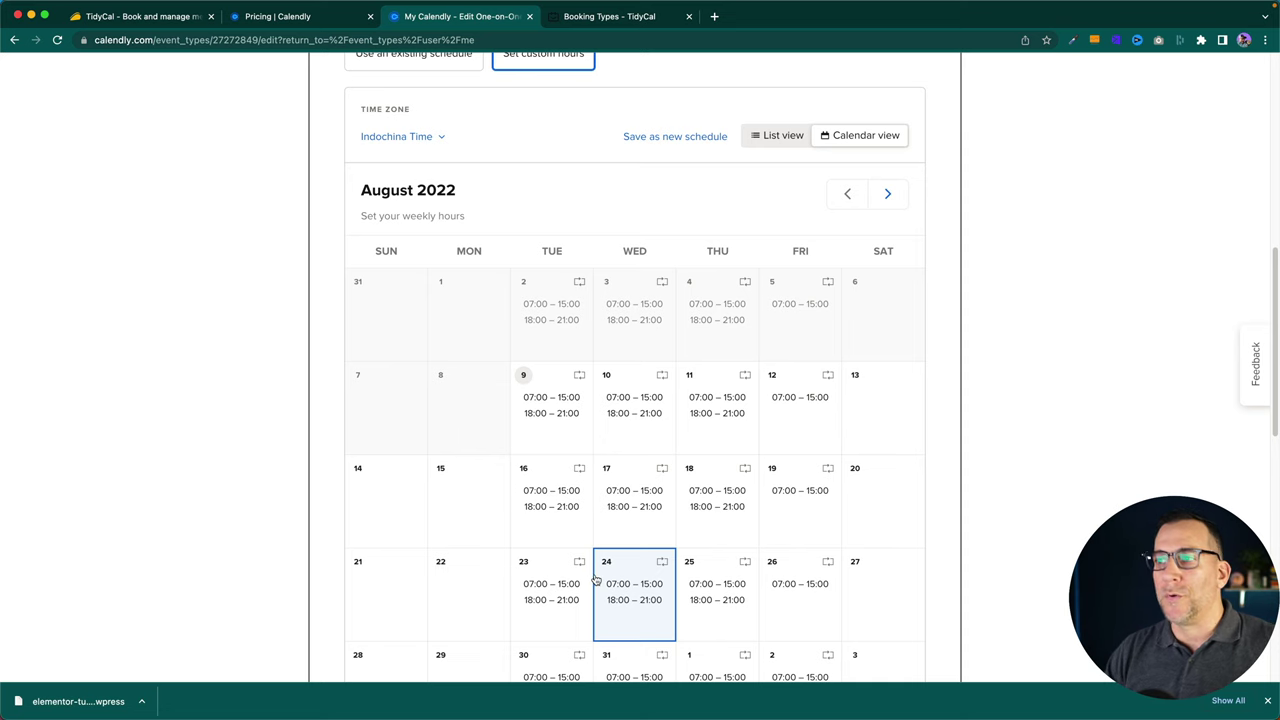
scroll(582, 578, "up", 6)
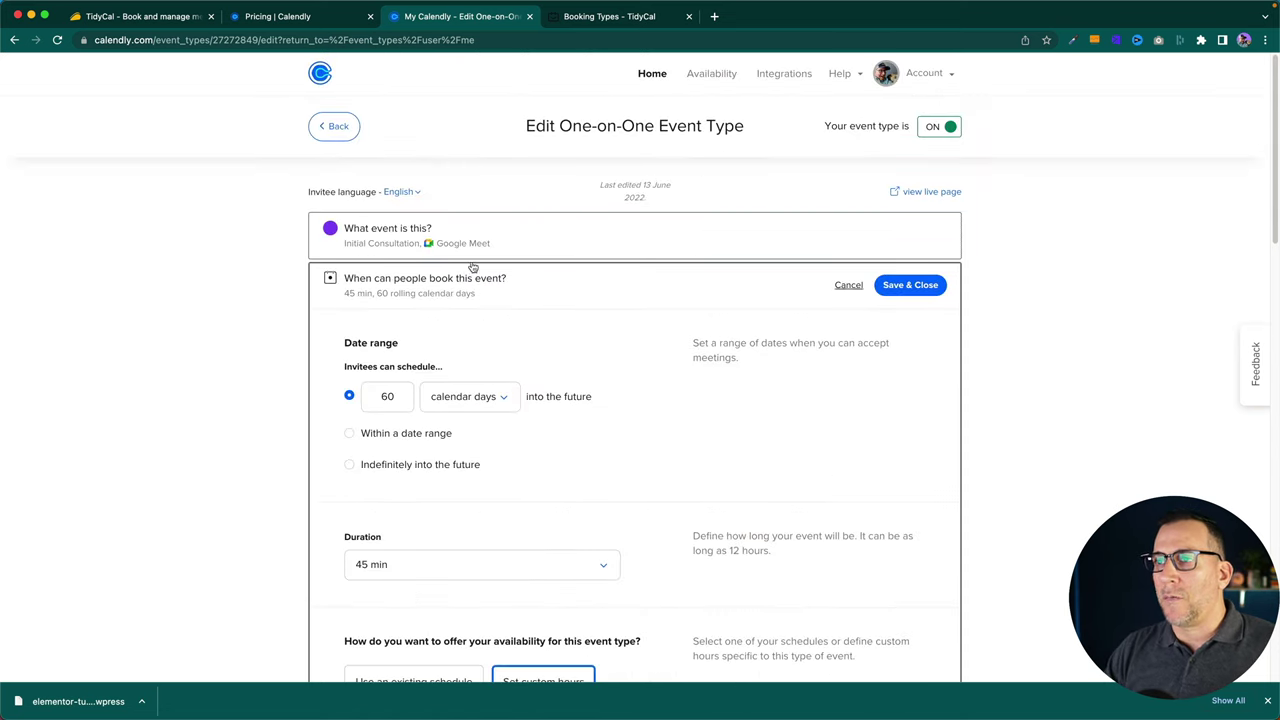
left_click(356, 129)
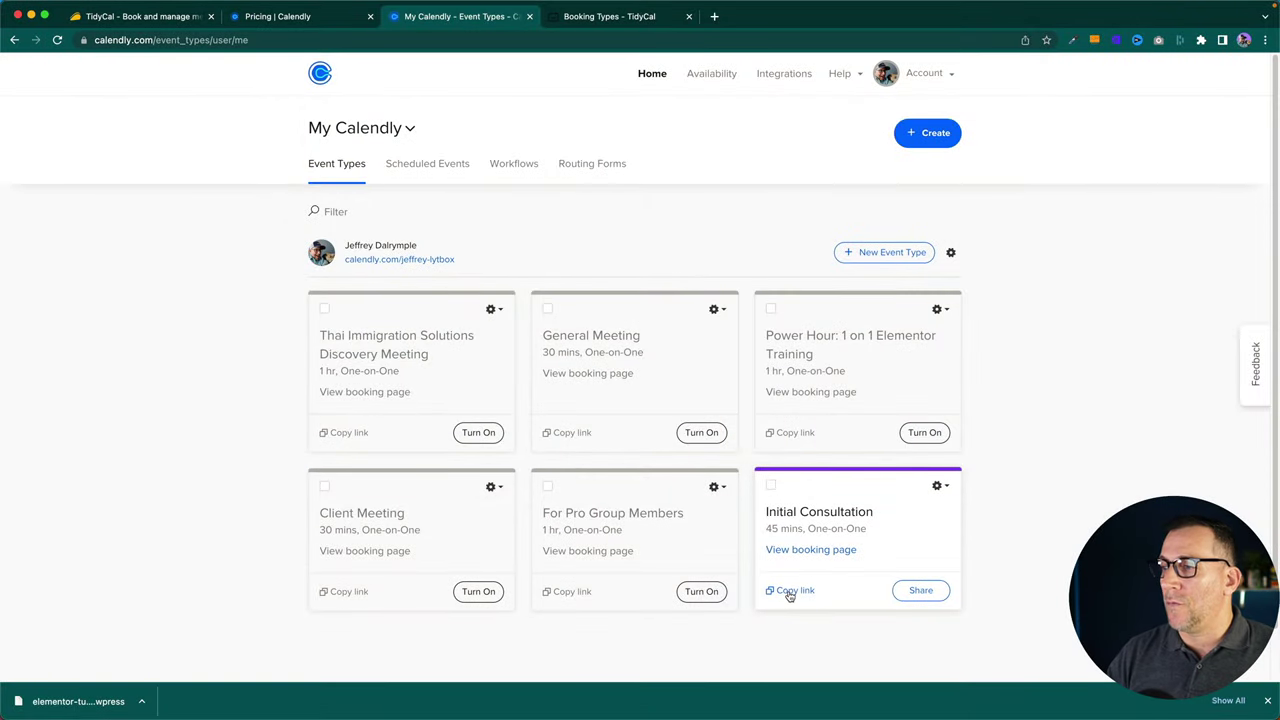
Step: Copy the Initial Consultation event's booking link and open it in a new browser tab
left_click(788, 592)
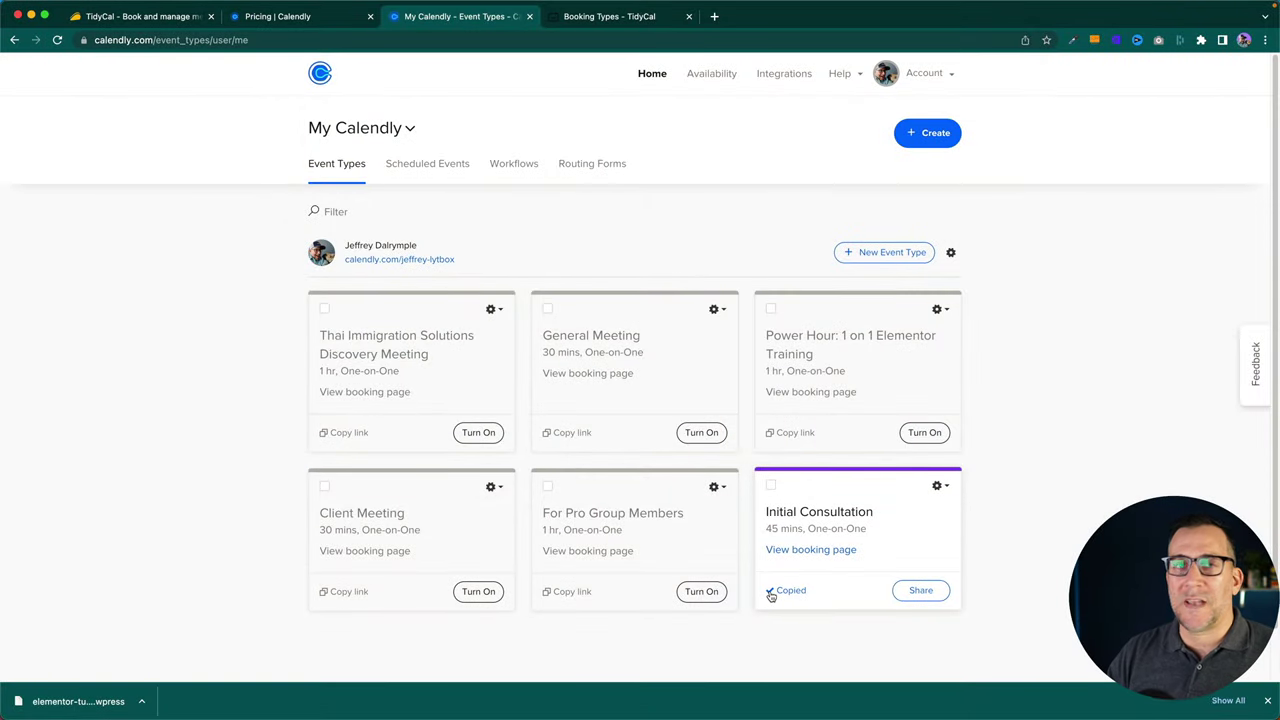
left_click(714, 16)
type("calendly.com/jeffrey-lytbox/initial-consultation")
key("Return")
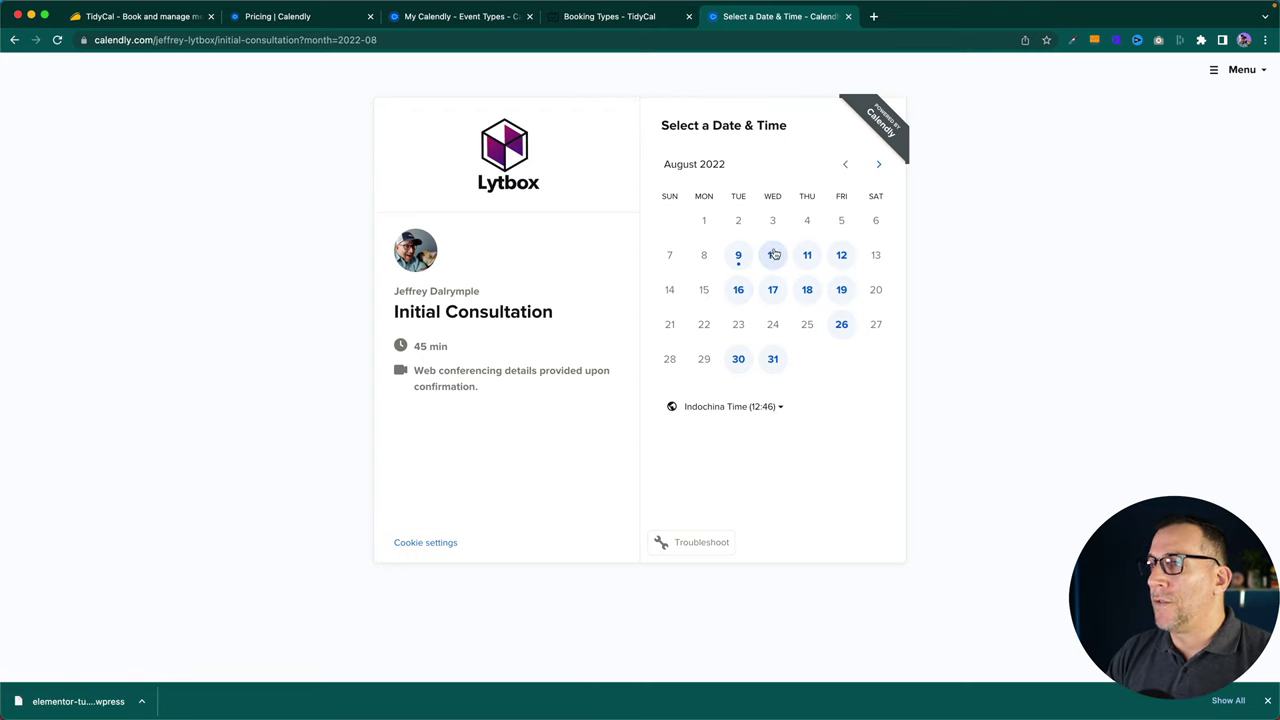
Step: Choose Wednesday, August 10 at 08:00 for the Initial Consultation and confirm the time slot
left_click(775, 257)
left_click(869, 287)
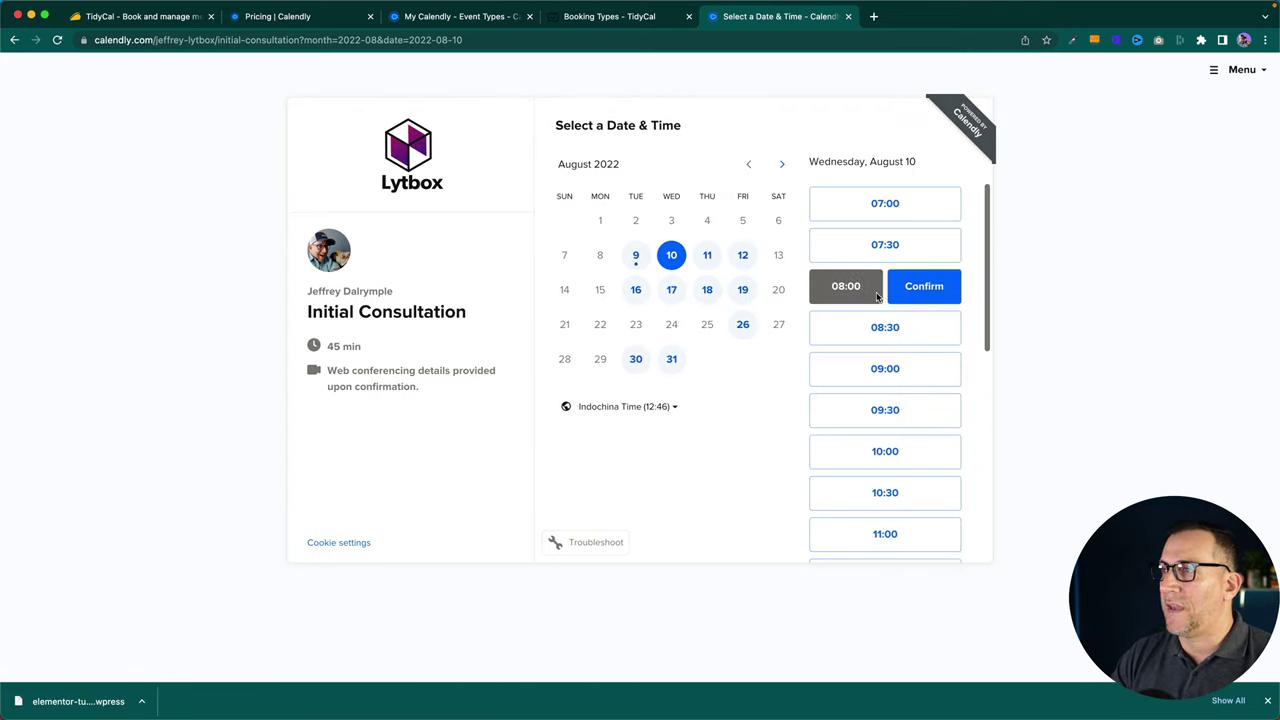
left_click(921, 289)
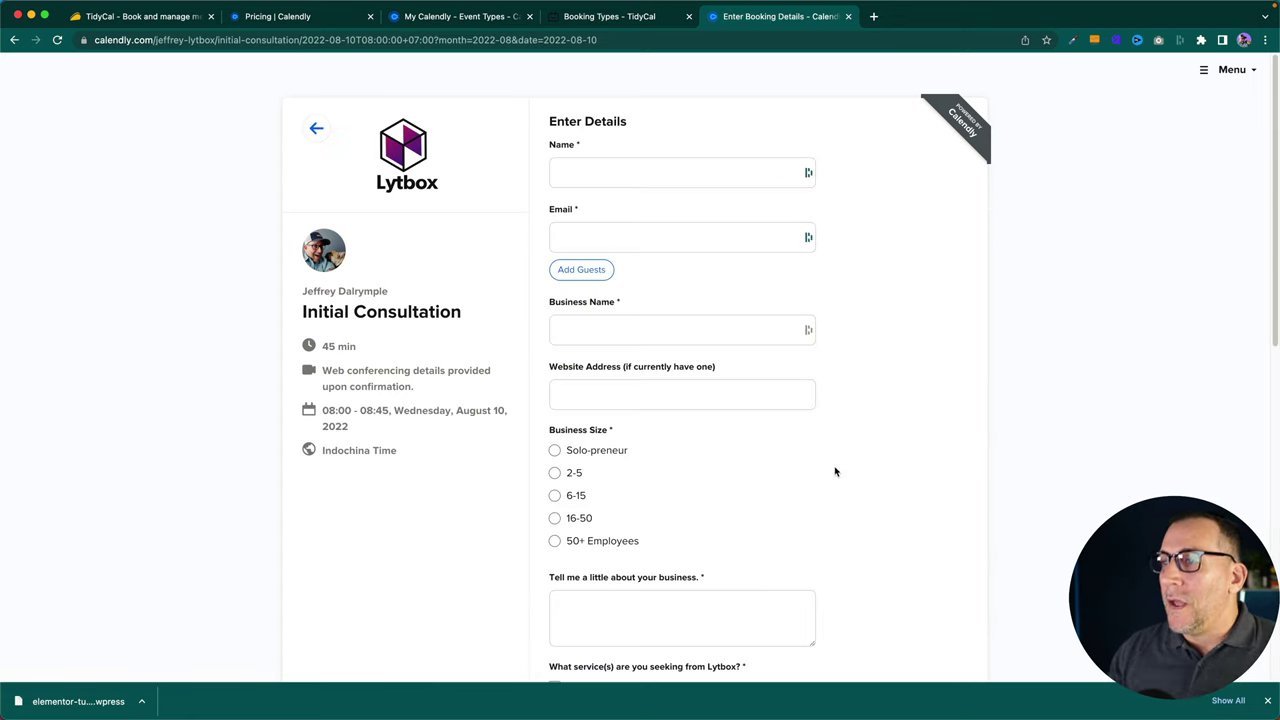
Step: Examine the booking form's questions from the contact fields to the services sought, highlighting the services question
scroll(851, 461, "down", 2)
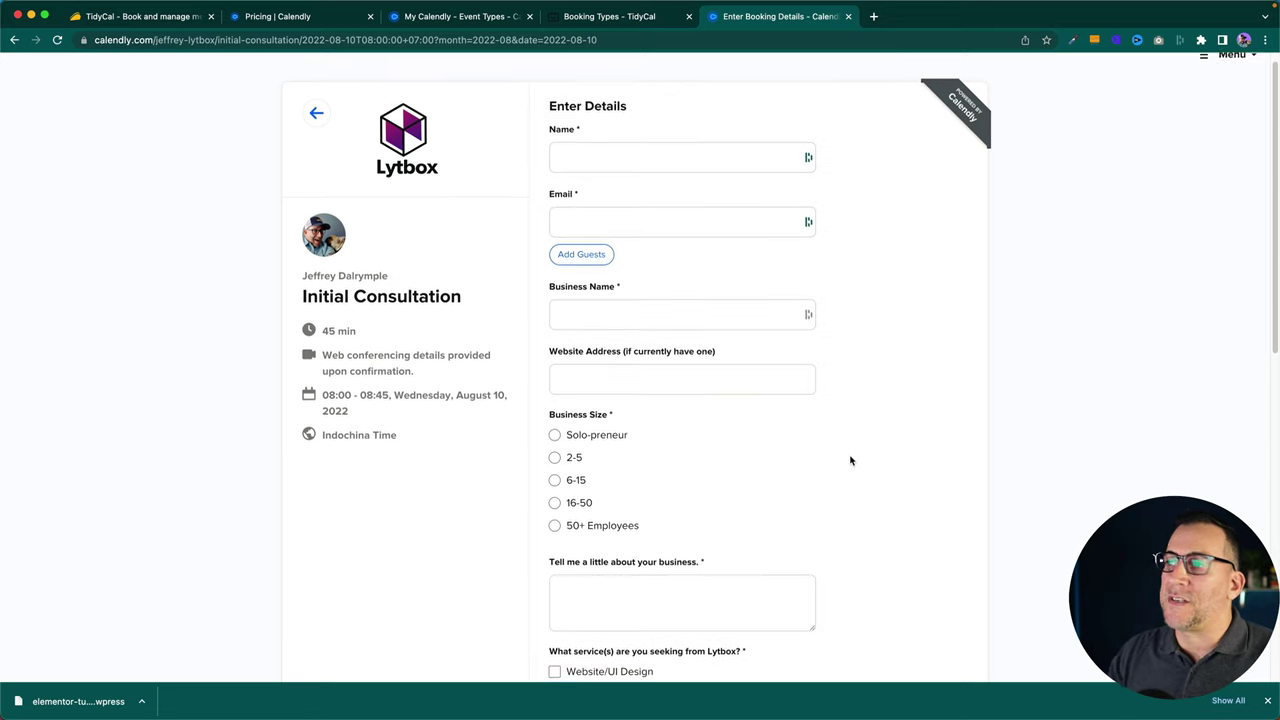
scroll(851, 461, "down", 2)
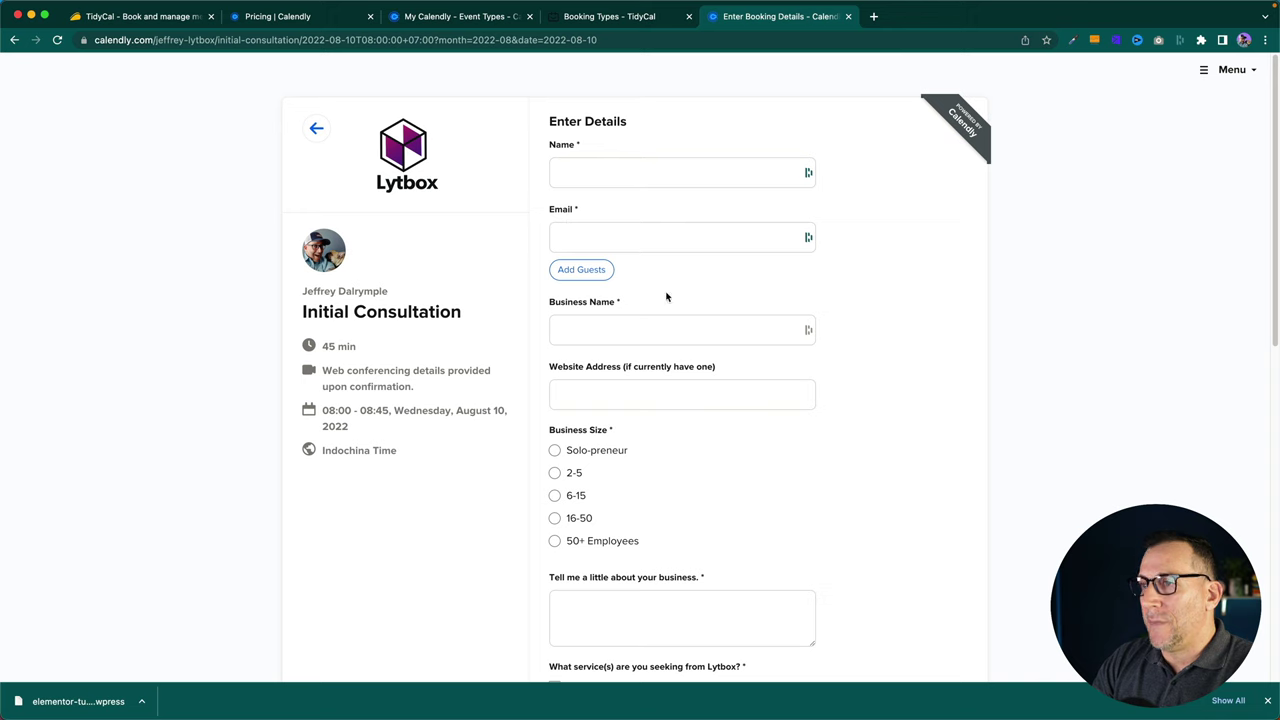
scroll(667, 296, "down", 1)
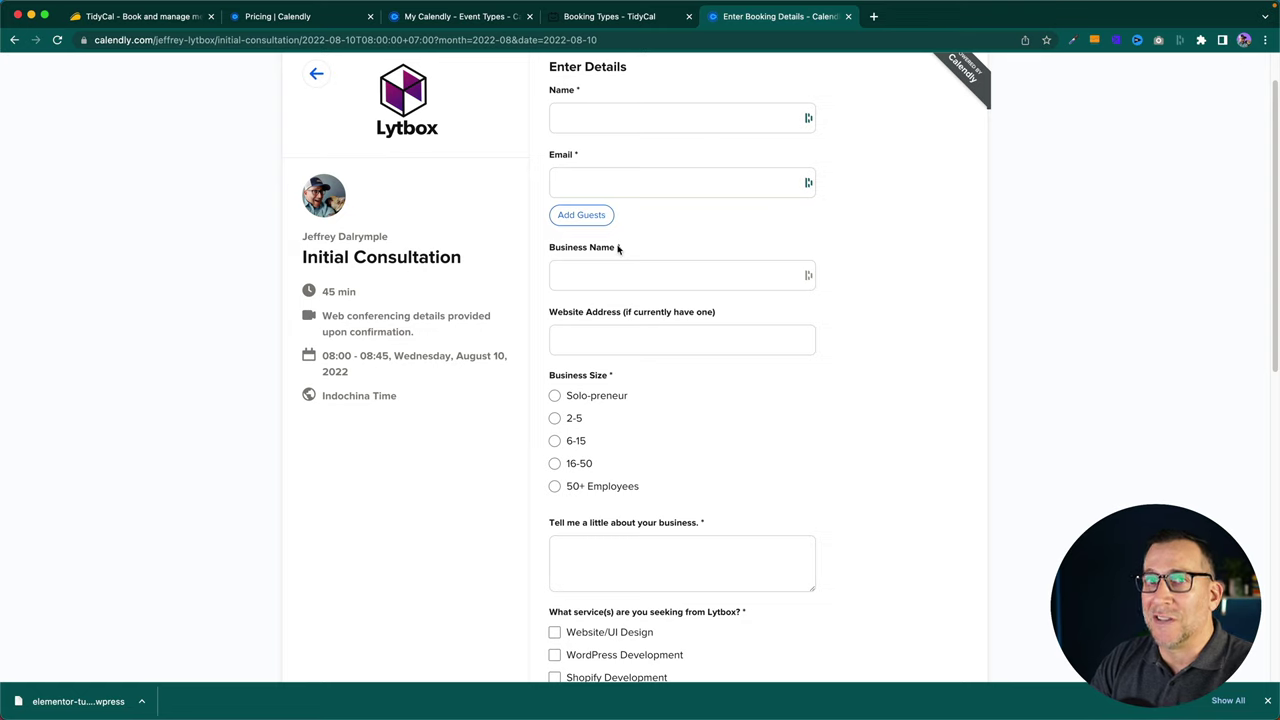
scroll(640, 275, "down", 1)
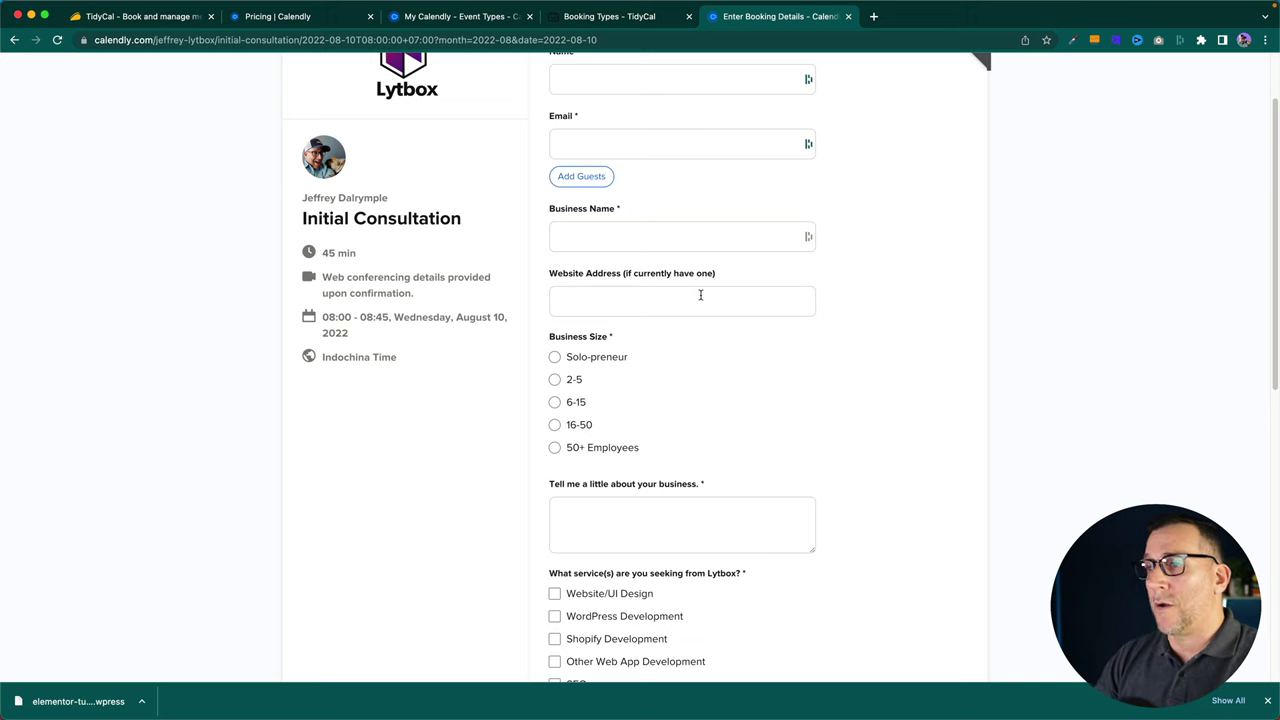
scroll(647, 341, "down", 1)
scroll(647, 341, "down", 2)
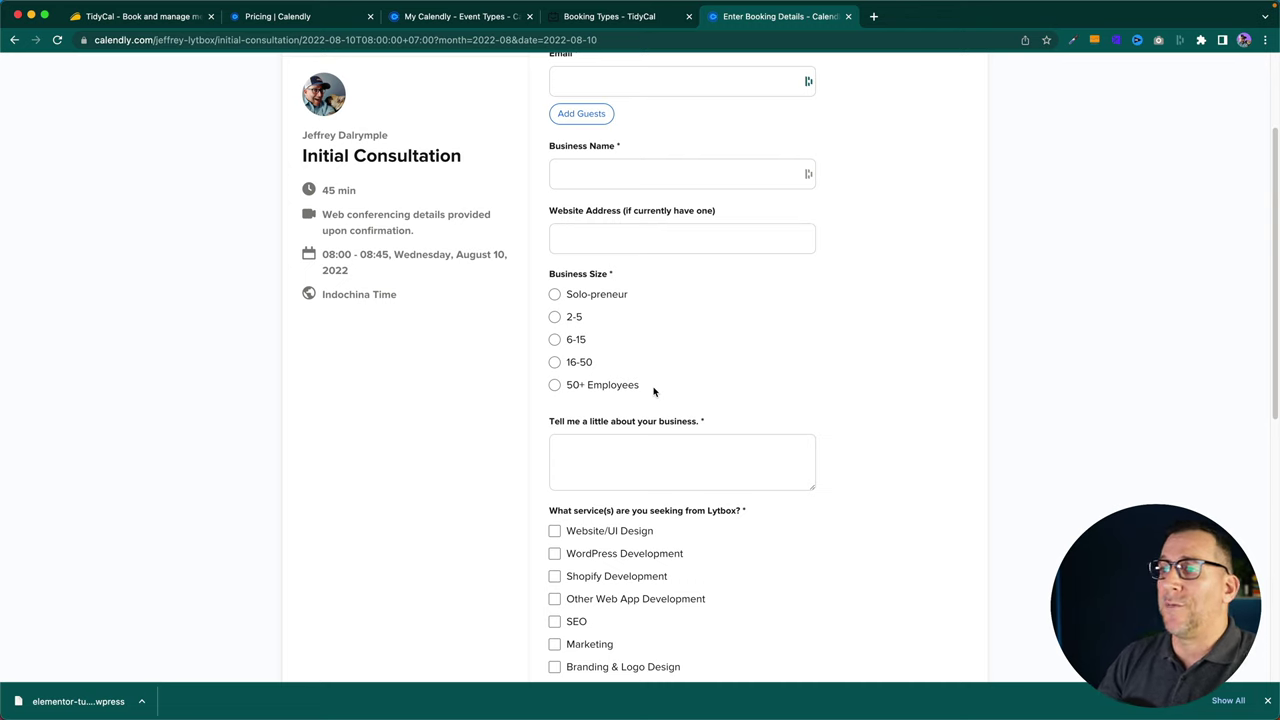
scroll(652, 391, "down", 2)
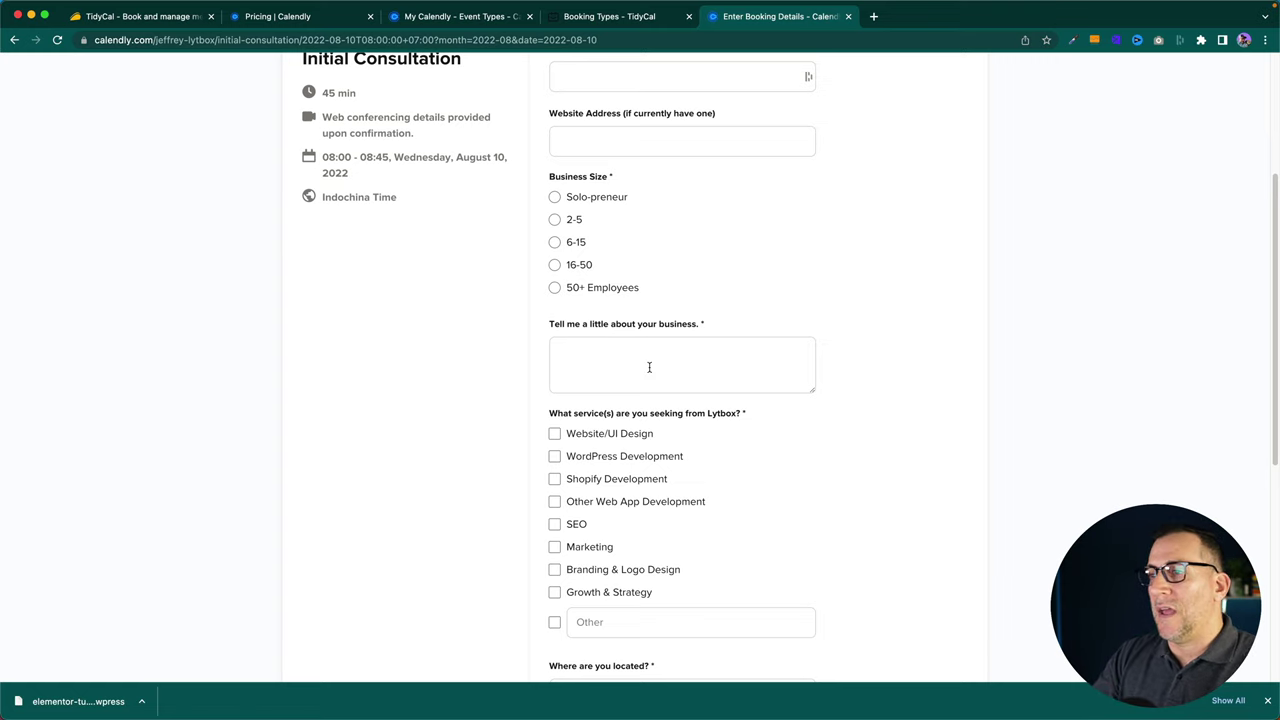
scroll(650, 368, "down", 2)
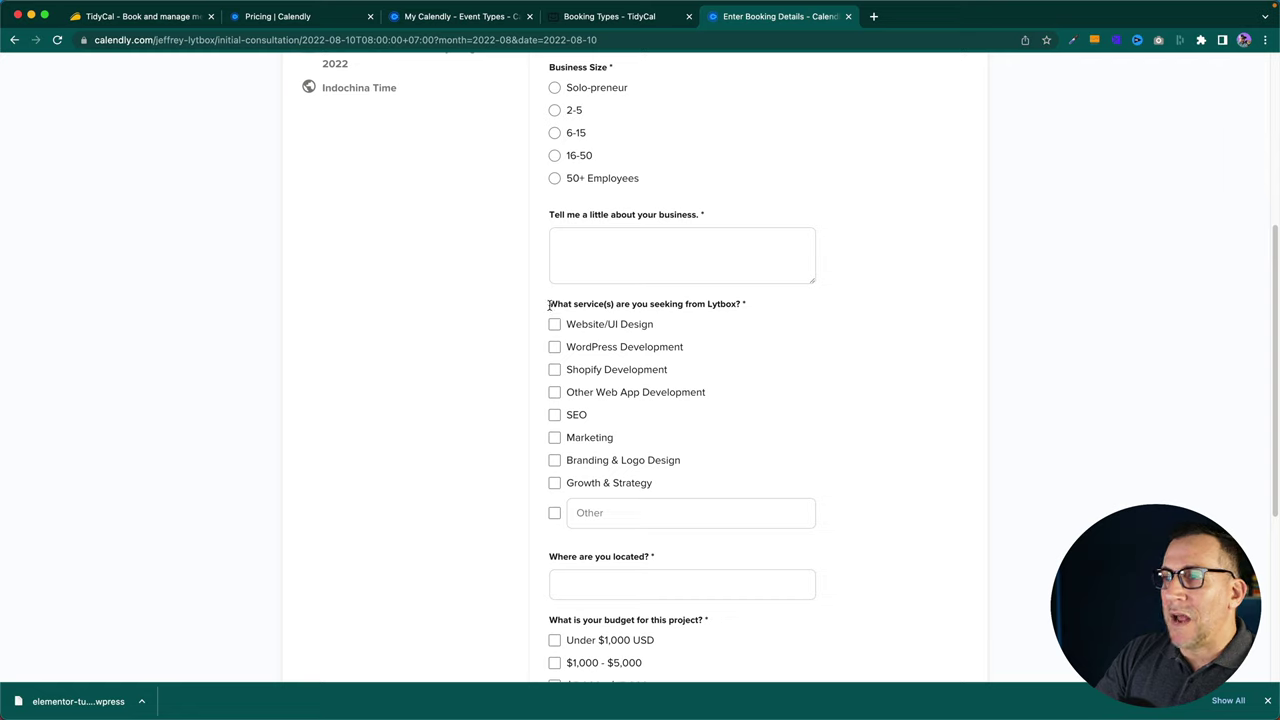
left_click_drag(549, 303, 746, 304)
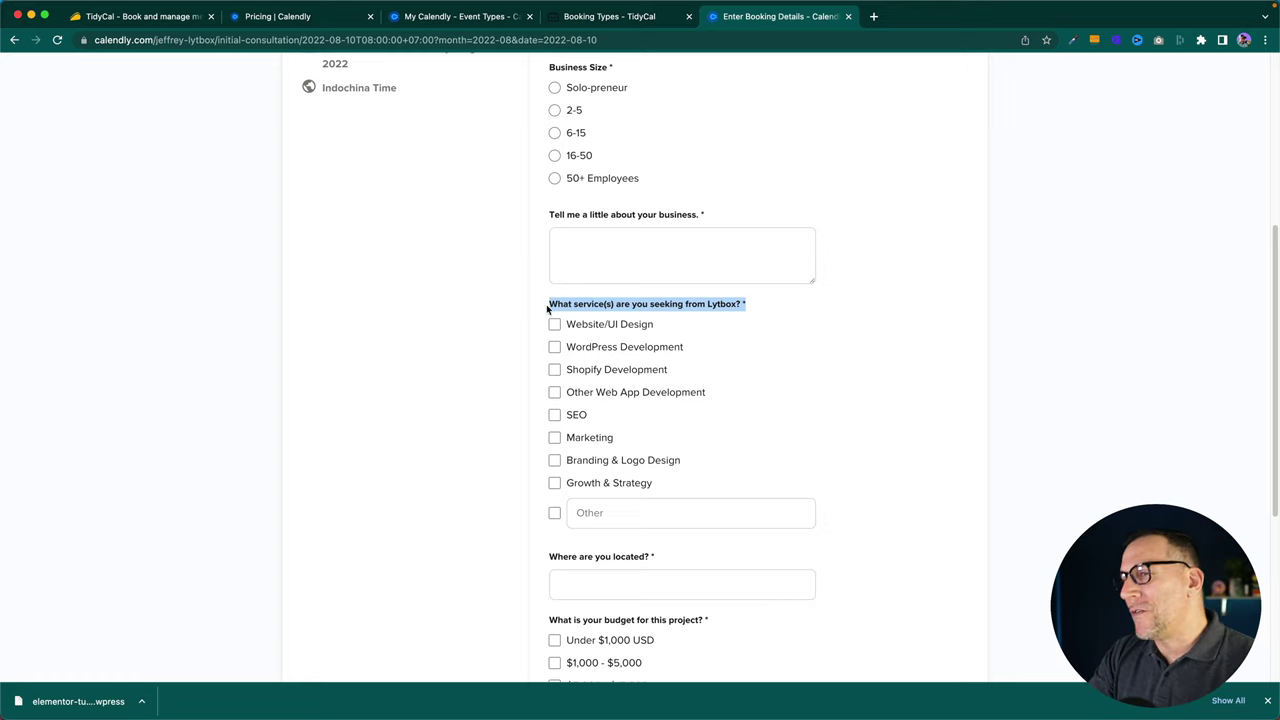
left_click_drag(548, 308, 745, 309)
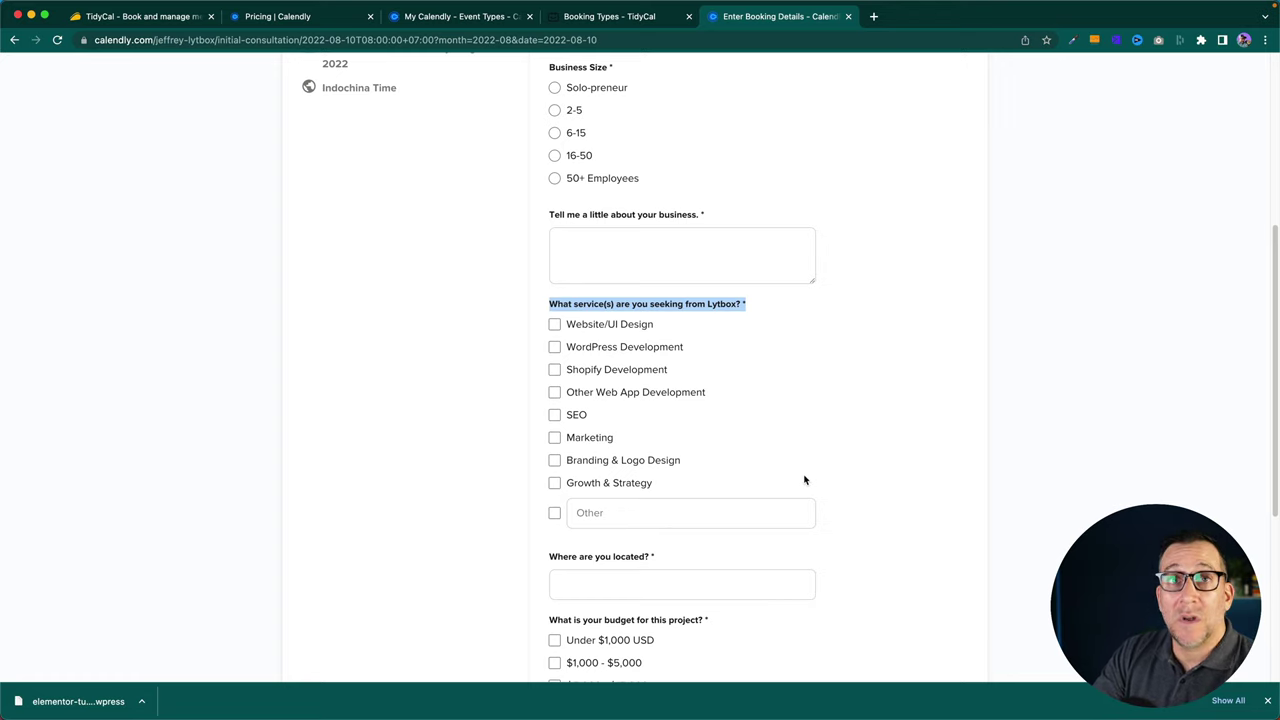
Step: Try out the services question by ticking Marketing and SEO and clearing both selections
left_click(733, 447)
left_click(556, 440)
left_click(556, 417)
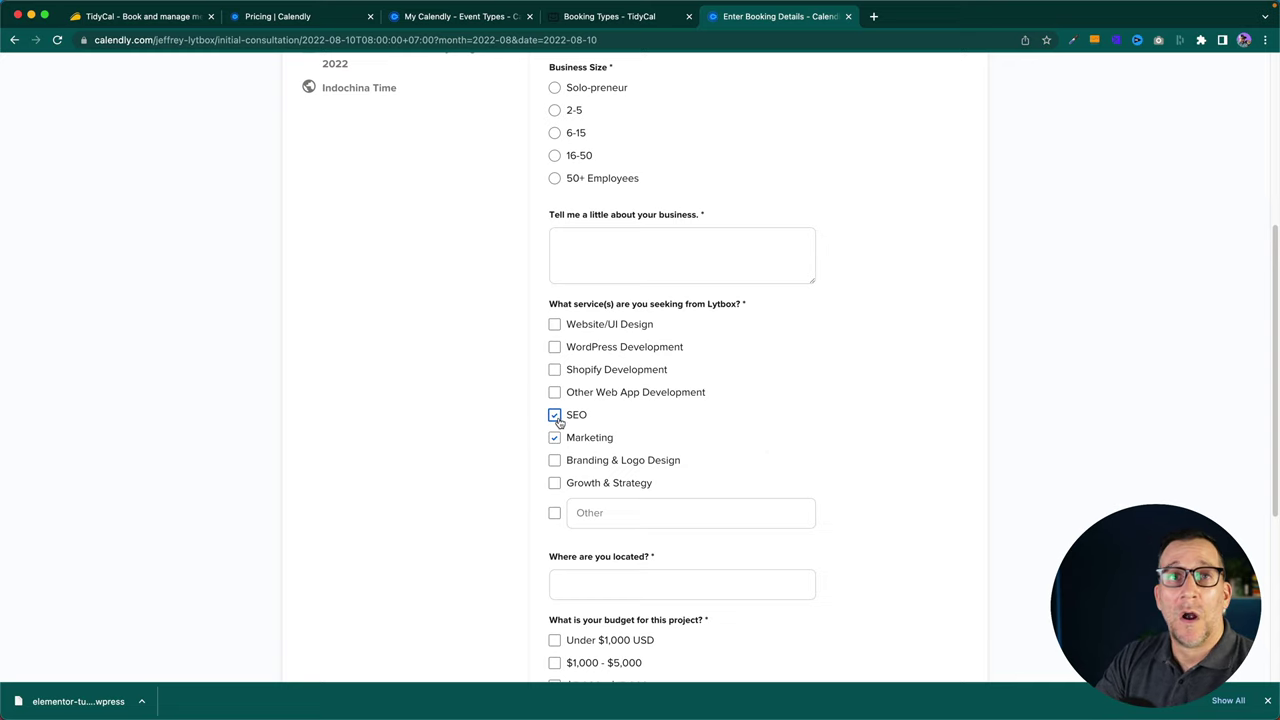
left_click(556, 417)
left_click(556, 440)
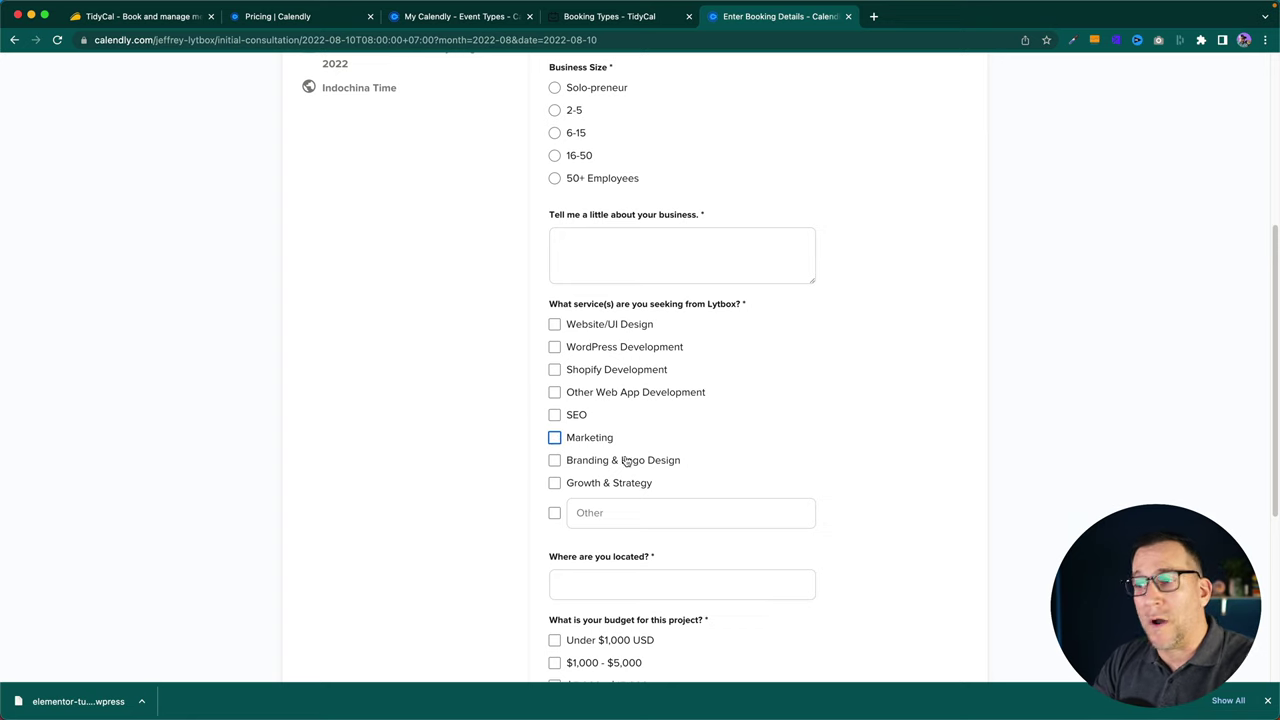
Step: Examine the form's questions on location, project budget and how Lytbox was found, highlighting the budget question
scroll(630, 455, "down", 5)
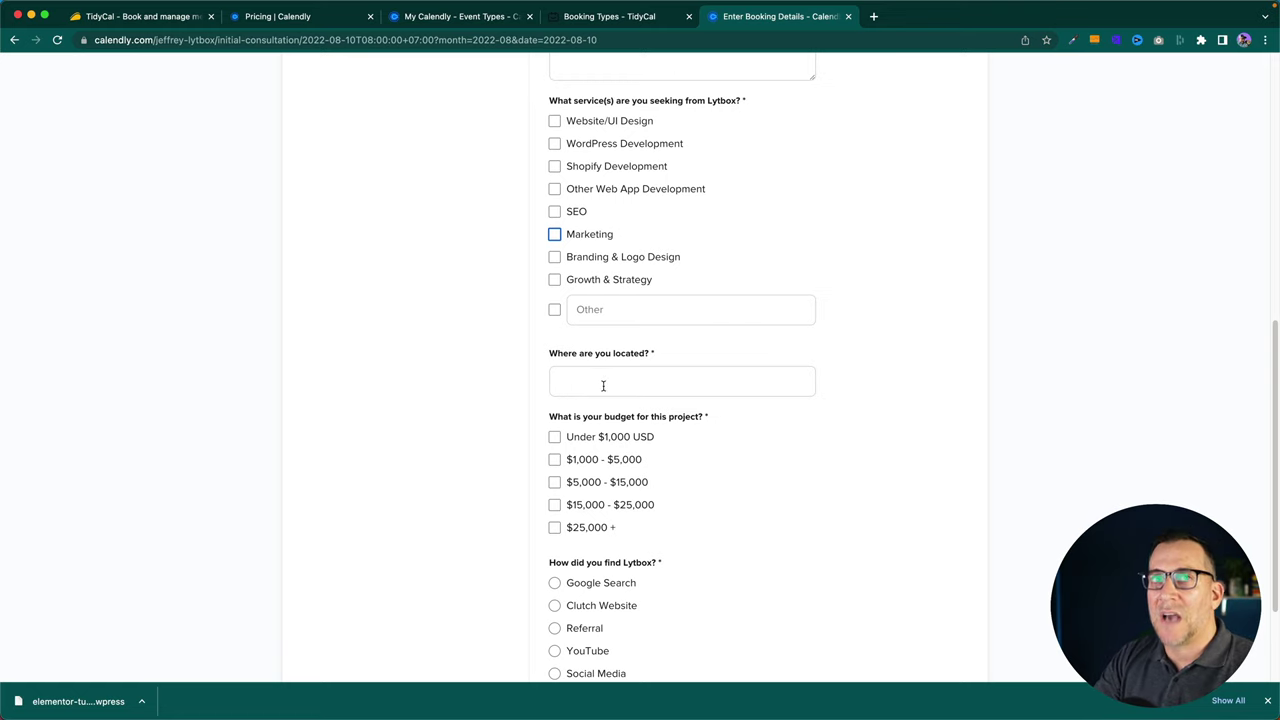
scroll(723, 483, "down", 2)
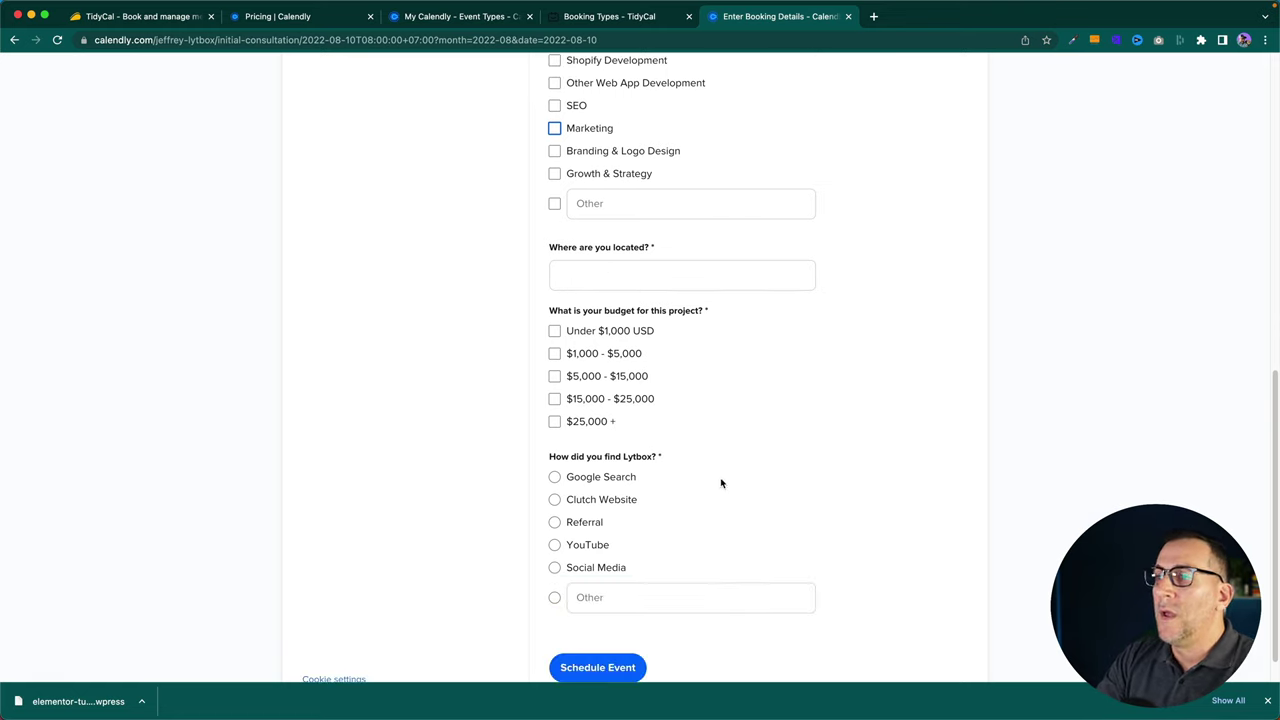
left_click_drag(549, 308, 710, 312)
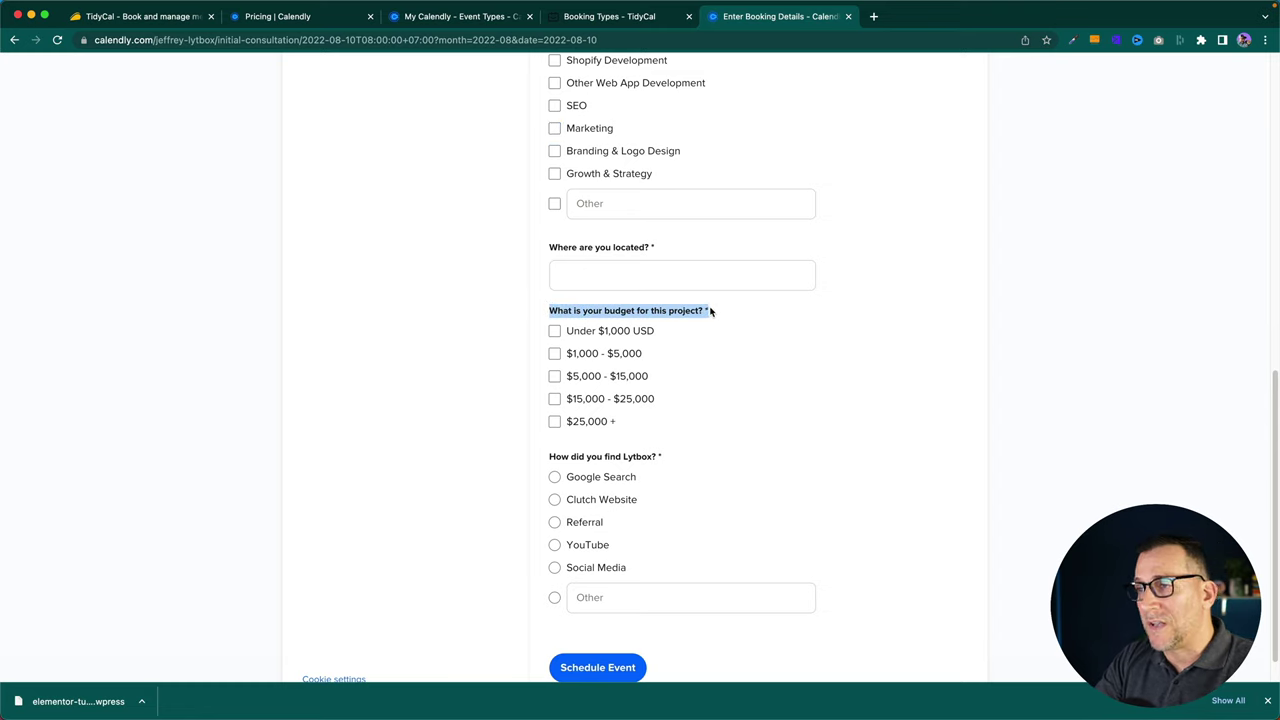
left_click(694, 399)
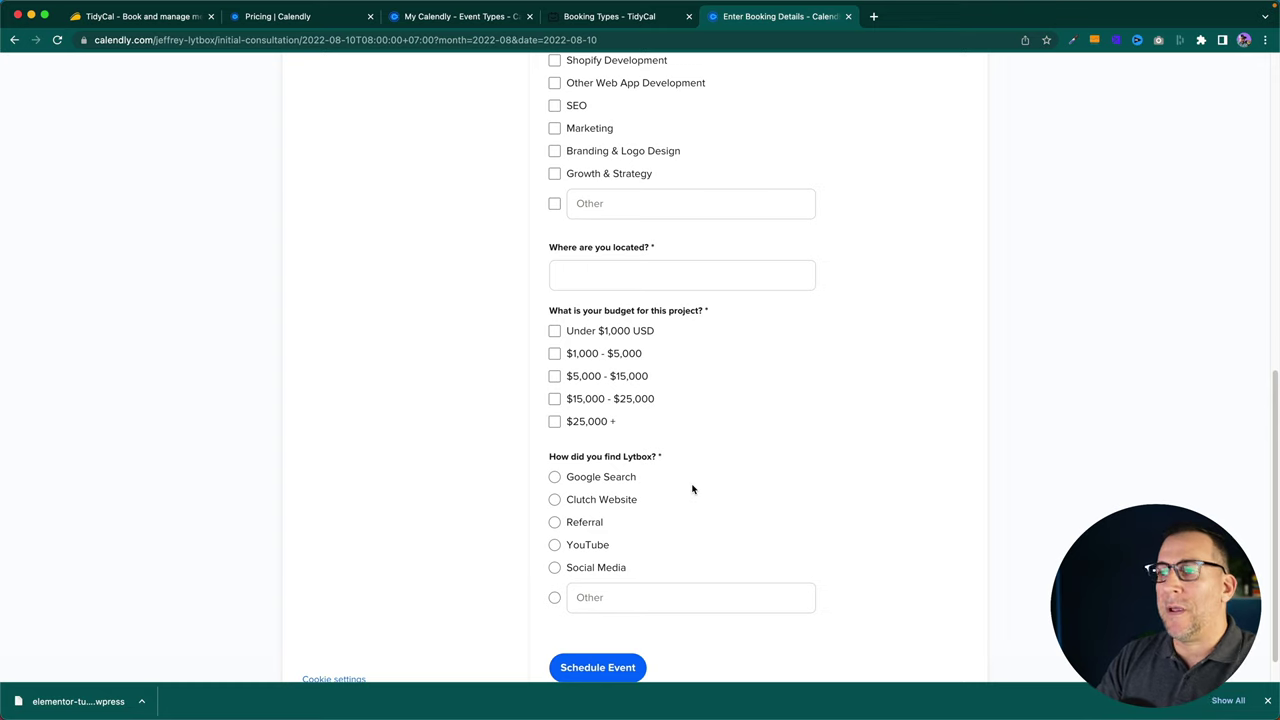
Step: Highlight the "How did you find Lytbox?" question and review the booking form back towards its beginning
scroll(691, 489, "down", 1)
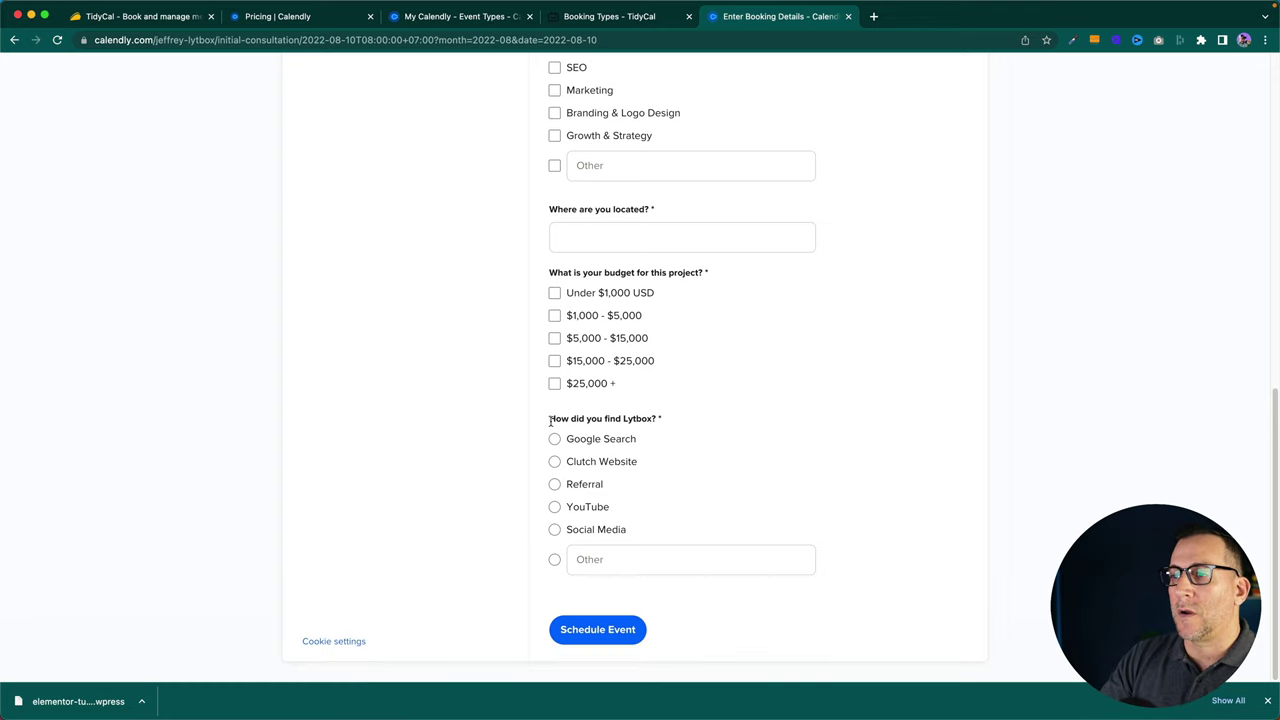
left_click_drag(549, 421, 688, 424)
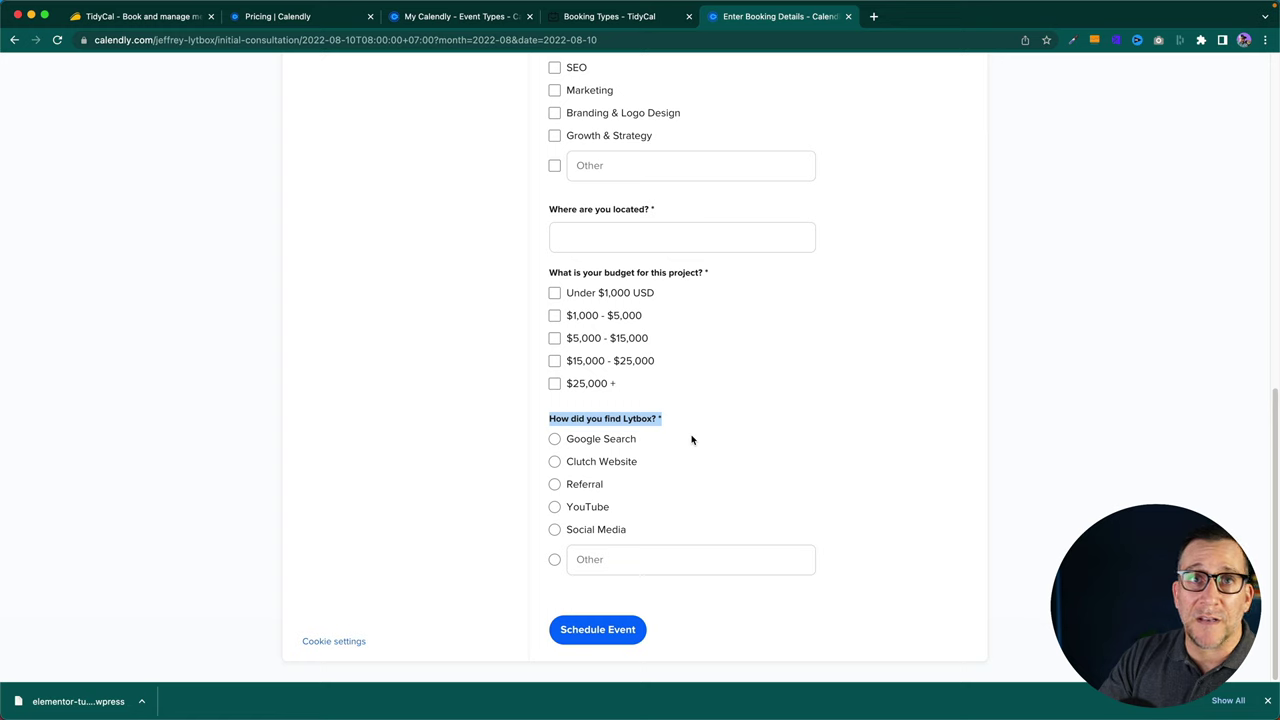
left_click(691, 437)
scroll(876, 546, "up", 3)
scroll(876, 546, "up", 5)
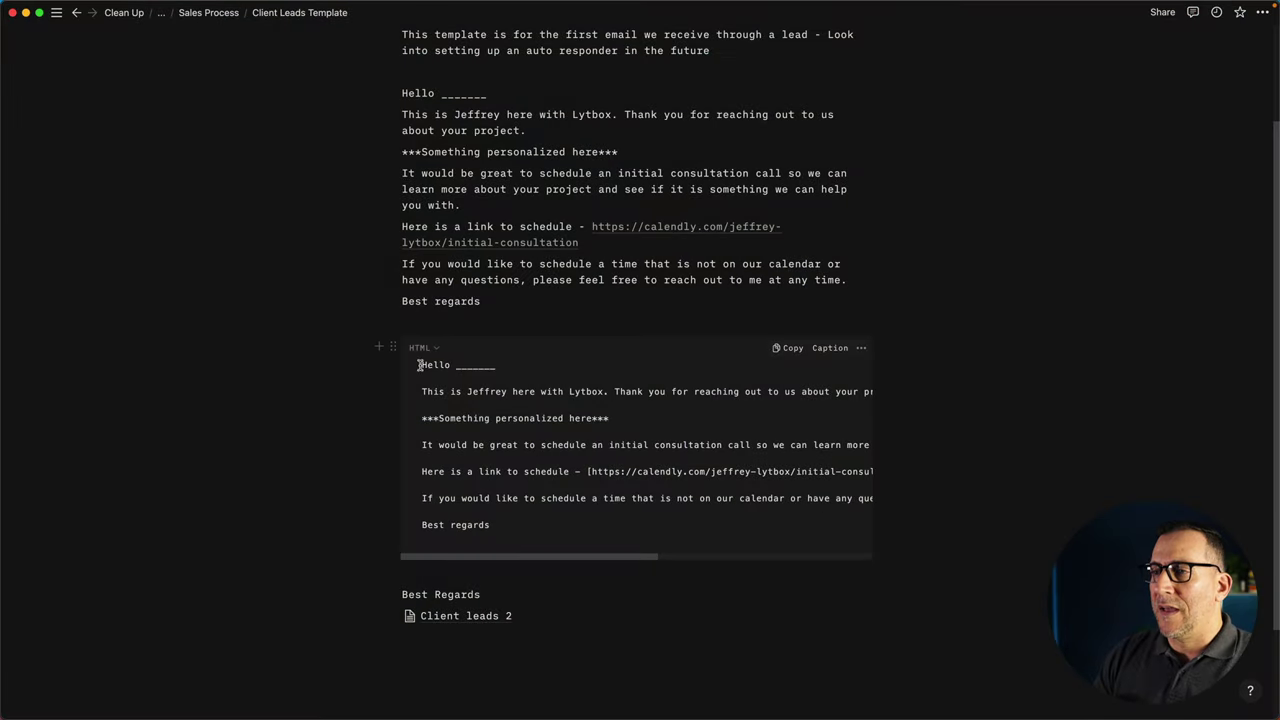
Step: In Notion's Client Leads Template, highlight the name blank and the "Something personalized here" line in the HTML email block, and copy the whole block
left_click_drag(420, 364, 503, 468)
right_click(442, 445)
left_click(456, 367)
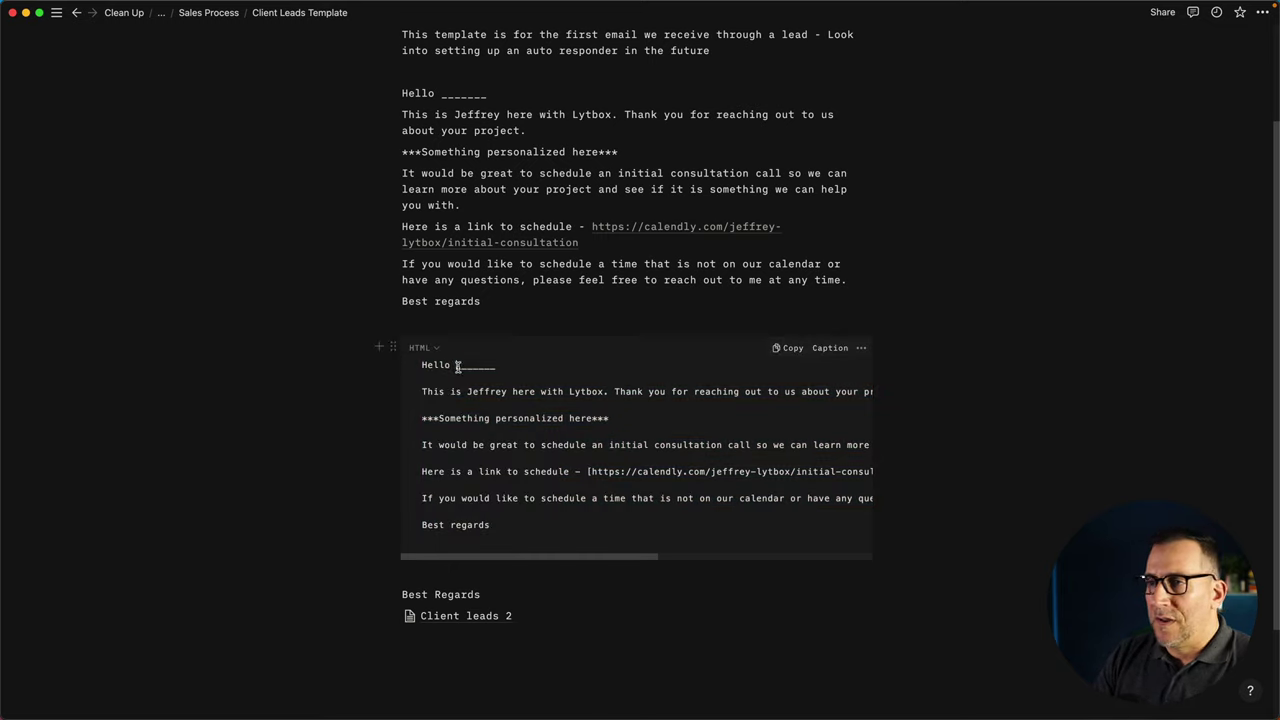
left_click_drag(457, 367, 493, 367)
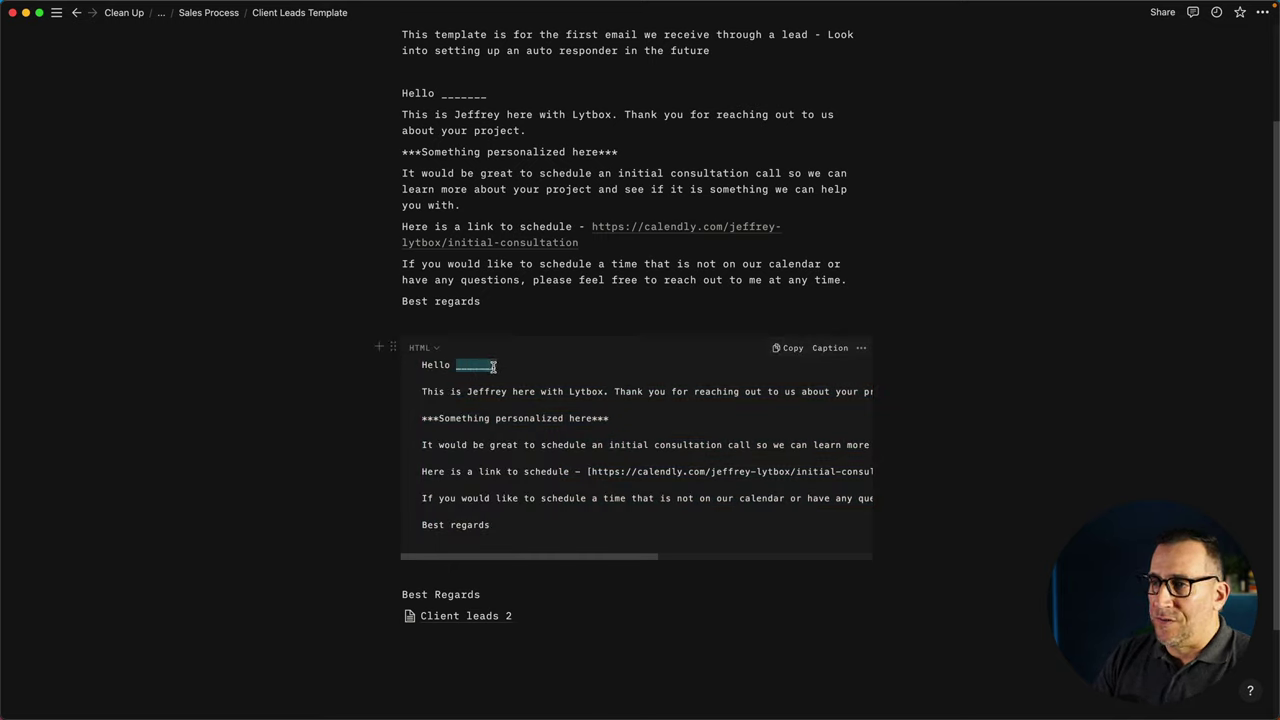
left_click(428, 417)
left_click_drag(423, 418, 607, 416)
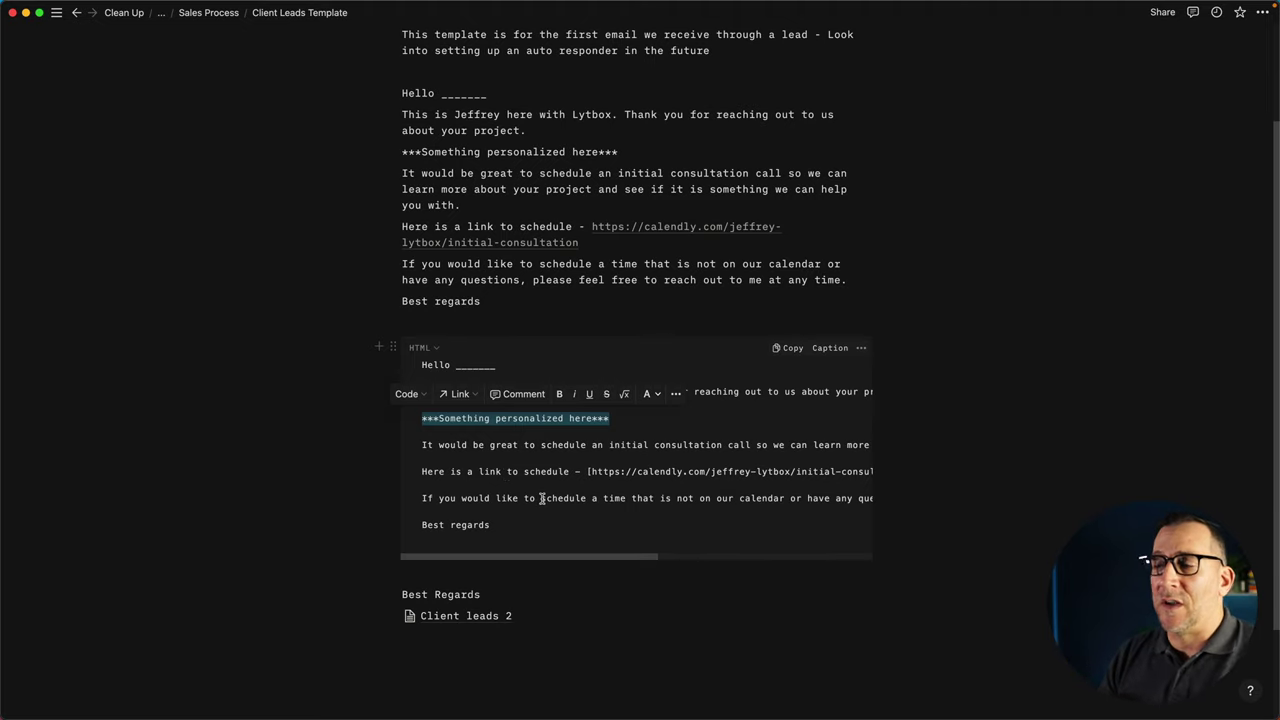
left_click(545, 508)
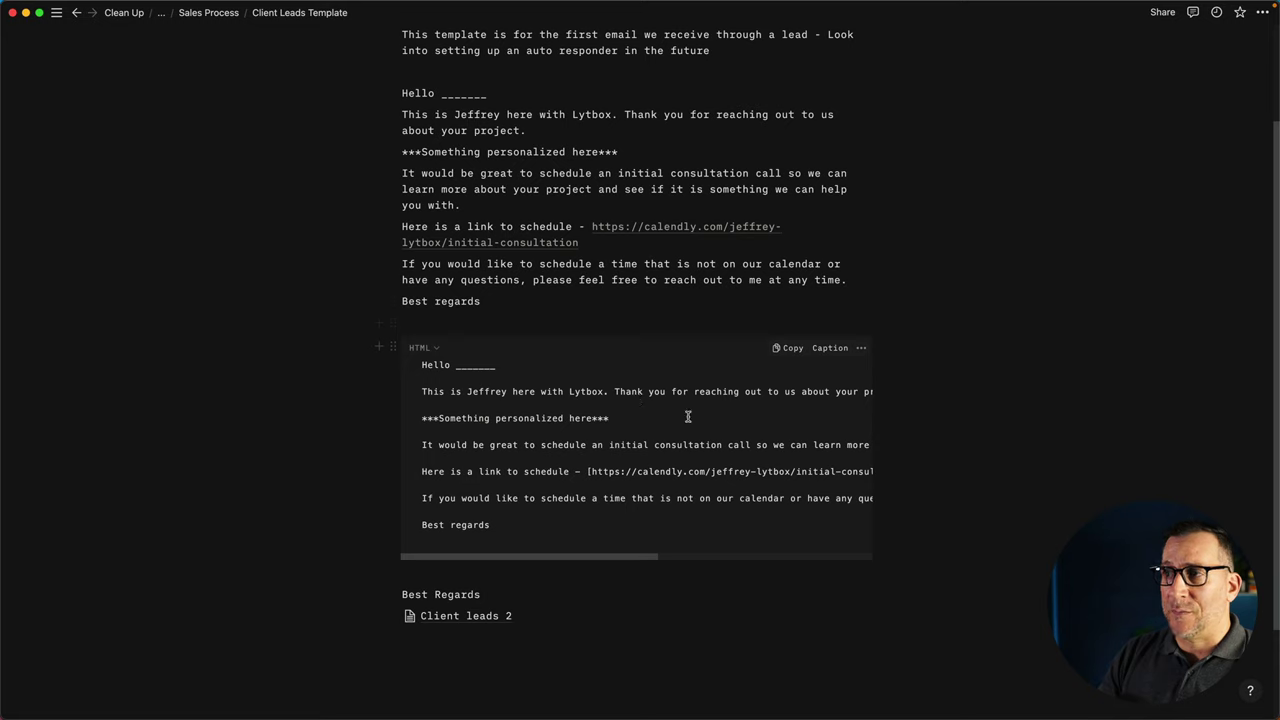
left_click(792, 348)
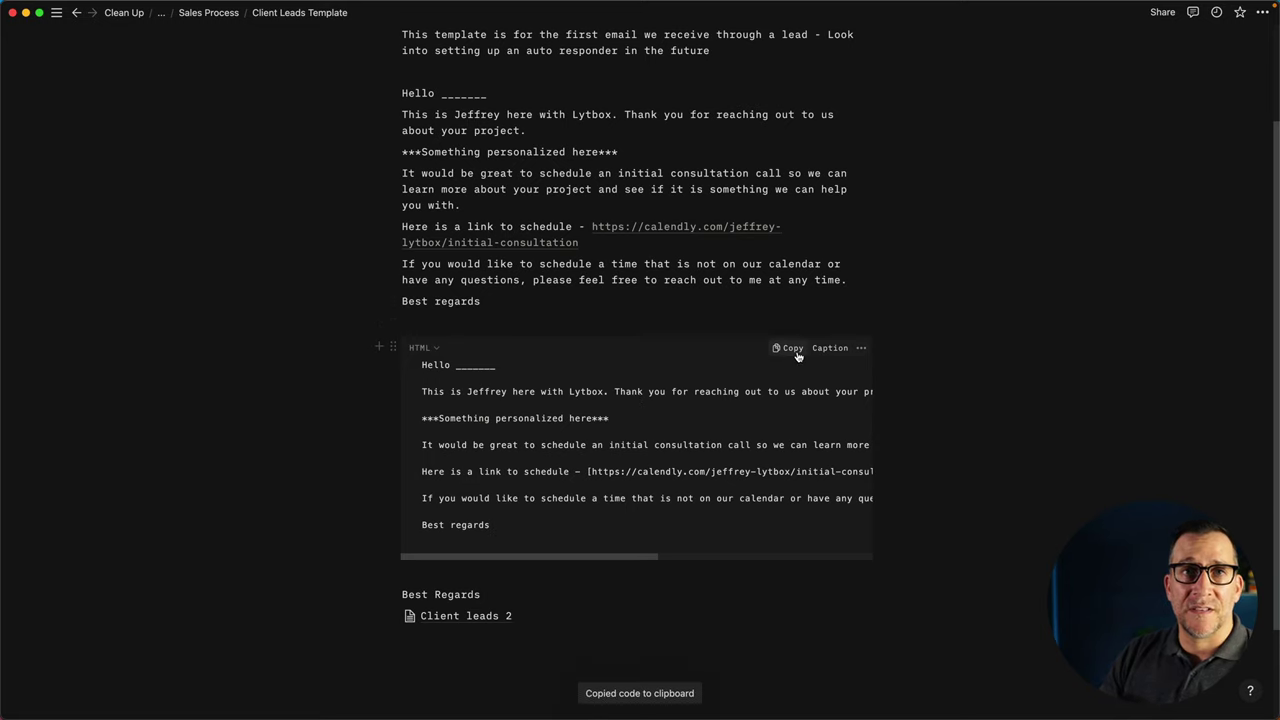